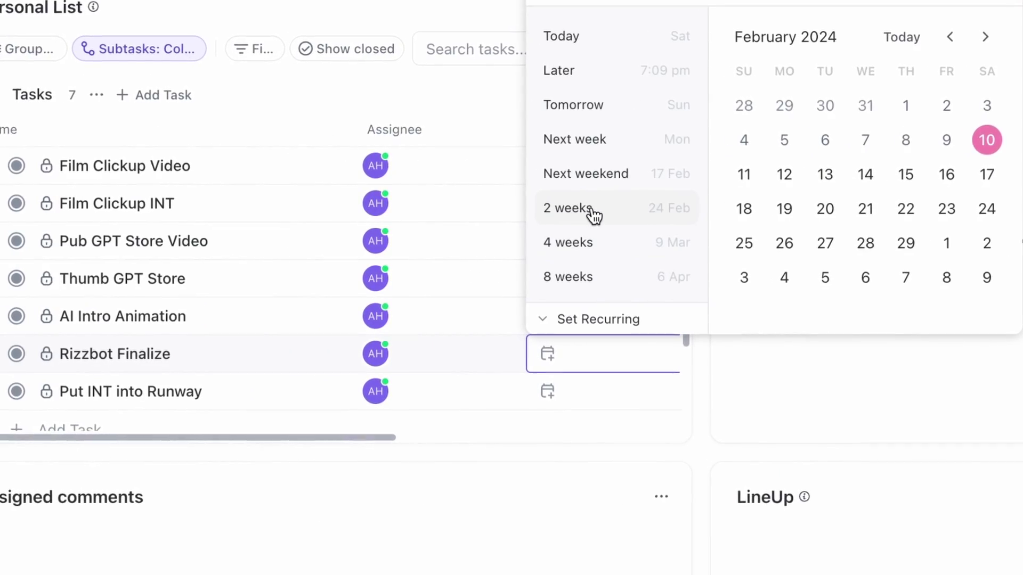
Step: Make Rizzbot Finalize due two weeks out, on Feb 24, in the Personal List
{"action": "left_click", "coordinate": [589, 213]}
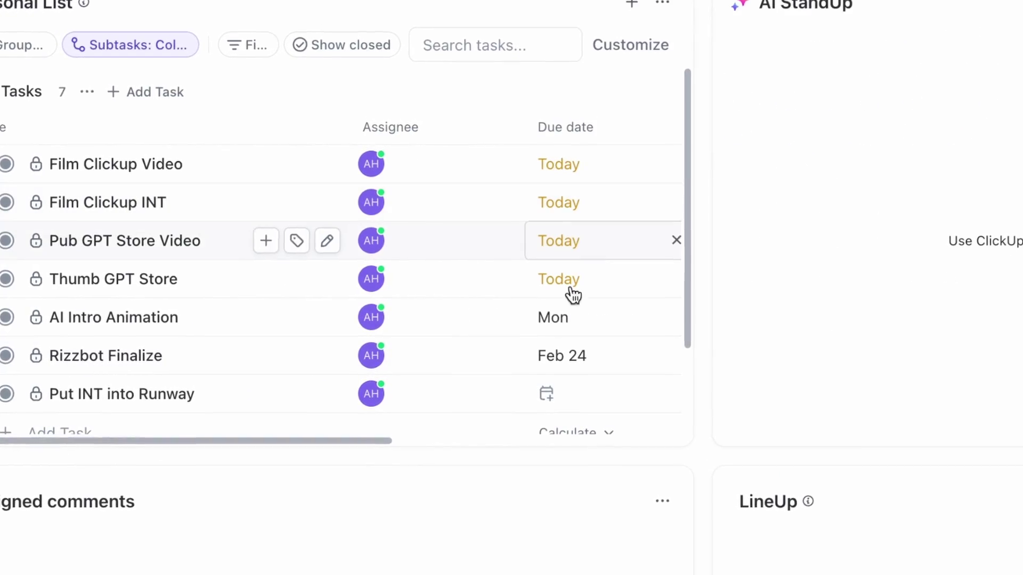
{"action": "left_click", "coordinate": [533, 411]}
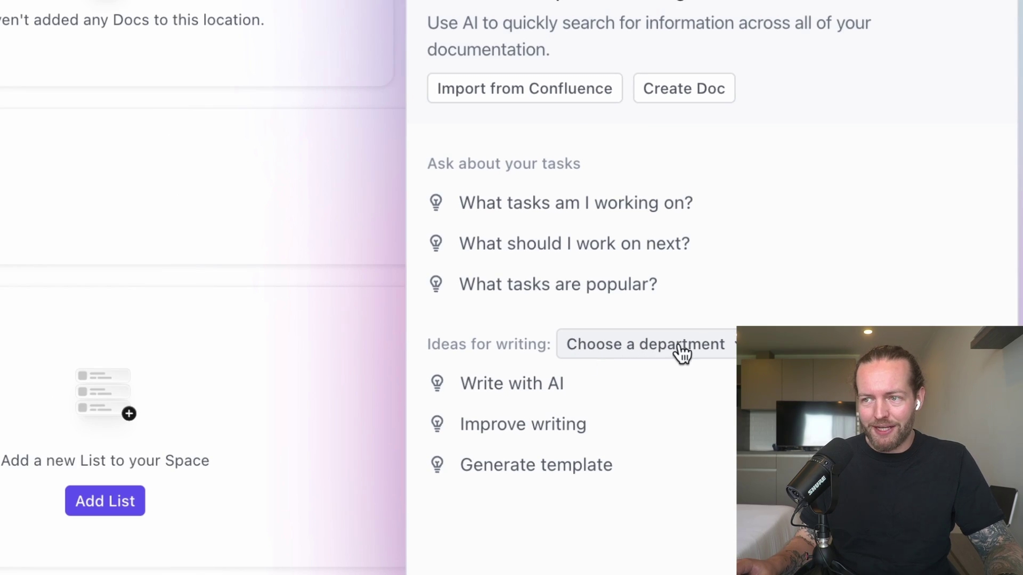
Step: Show the departments offered under Ideas for writing in the ClickUp AI panel
{"action": "left_click", "coordinate": [682, 352]}
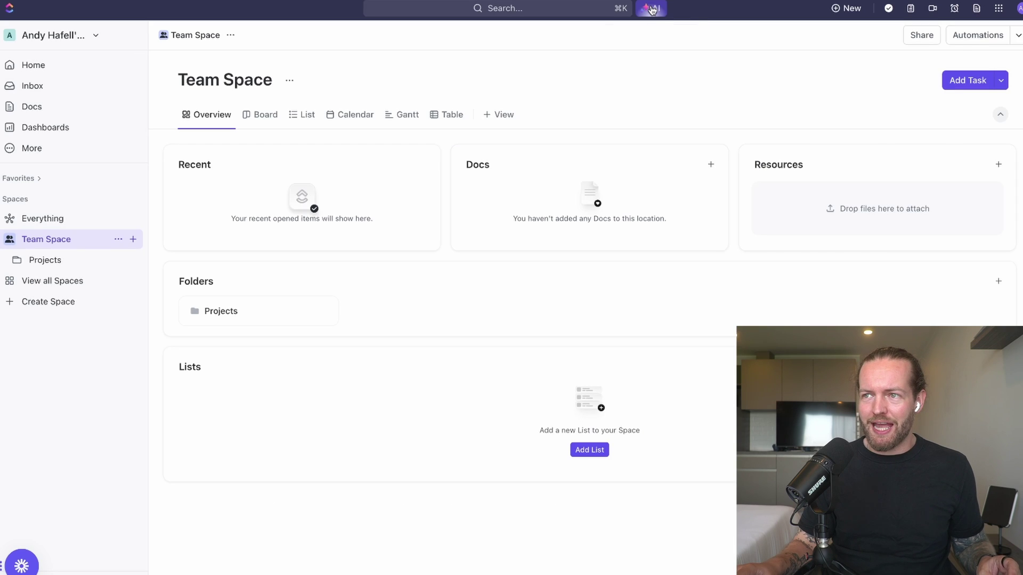
Step: Dismiss the Ambassador dialog and ask the AI 'who is ai andy?', then close the chat
{"action": "left_click", "coordinate": [651, 8]}
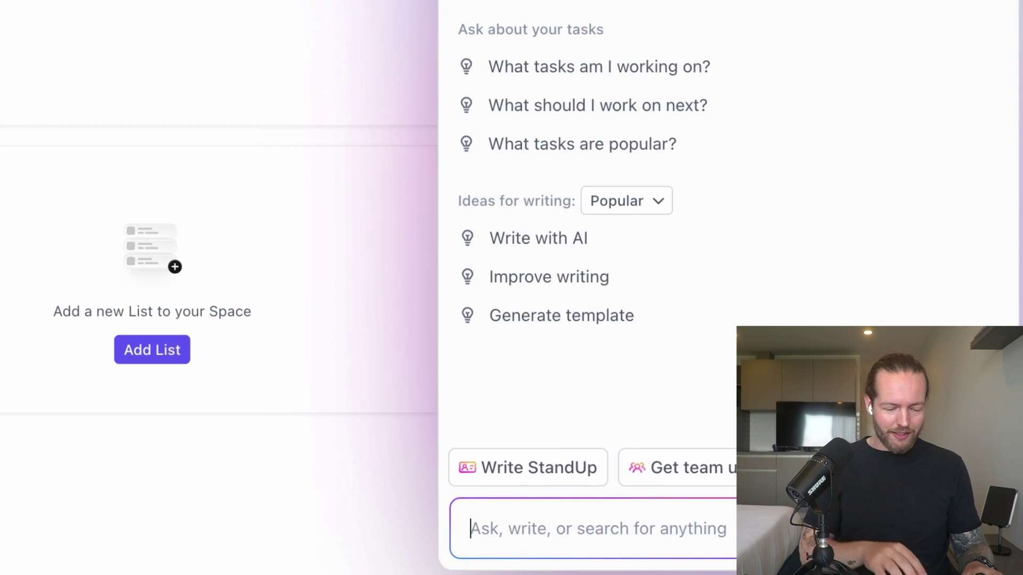
{"action": "type", "text": "who is ai andy?"}
{"action": "key", "text": "Return"}
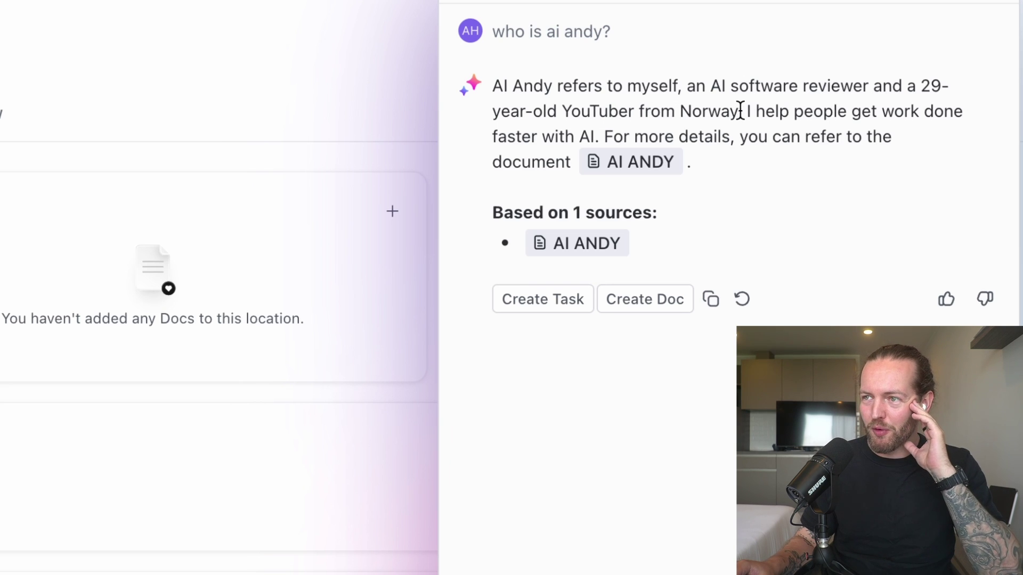
{"action": "key", "text": "Escape"}
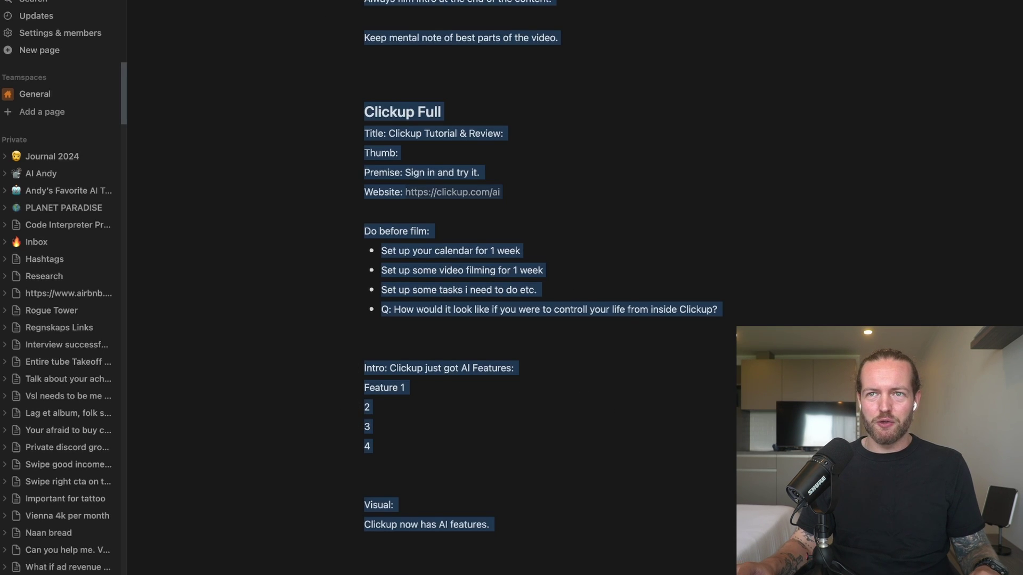
Step: Create the Content FEB doc of video notes and delete its empty Heading 1 line
{"action": "left_click", "coordinate": [52, 109]}
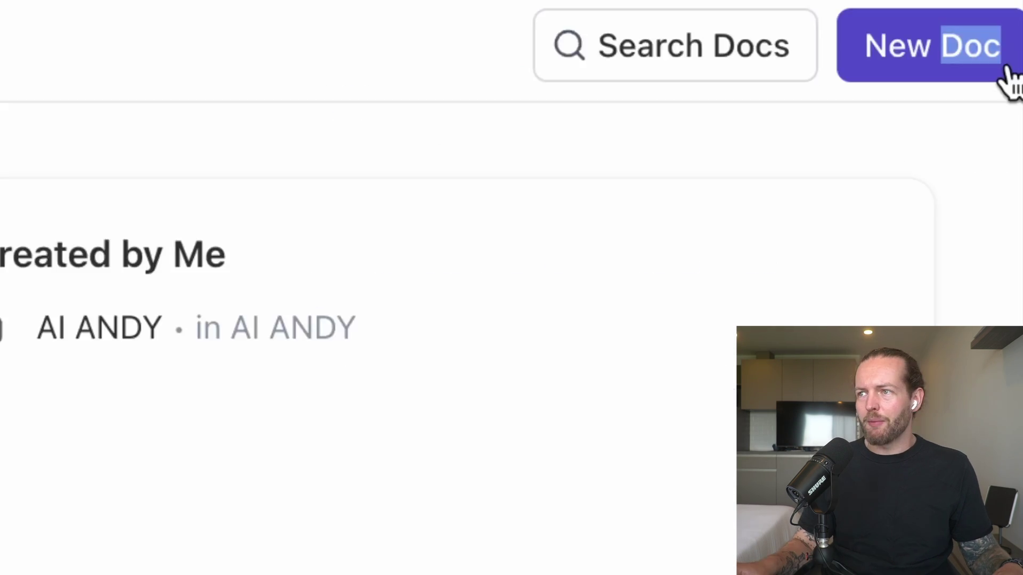
{"action": "left_click", "coordinate": [1005, 69]}
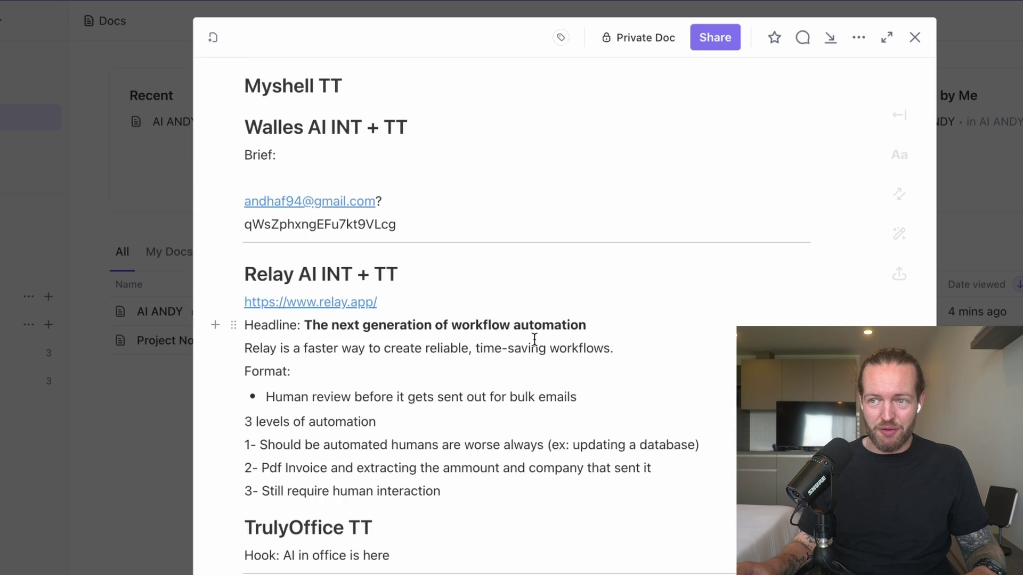
{"action": "scroll", "coordinate": [573, 446], "scroll_direction": "down", "scroll_amount": 4}
{"action": "scroll", "coordinate": [573, 446], "scroll_direction": "up", "scroll_amount": 15}
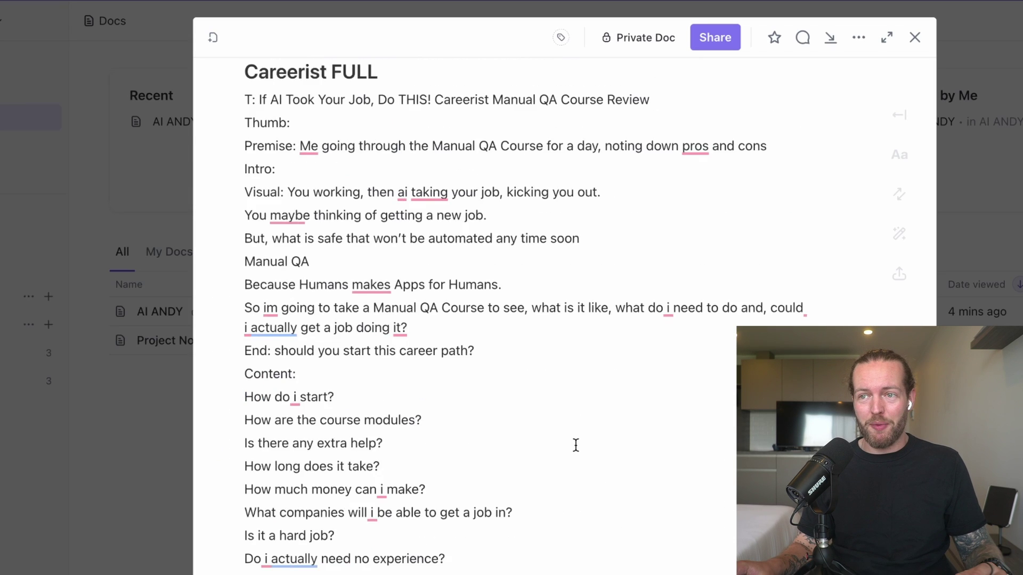
{"action": "scroll", "coordinate": [576, 446], "scroll_direction": "up", "scroll_amount": 10}
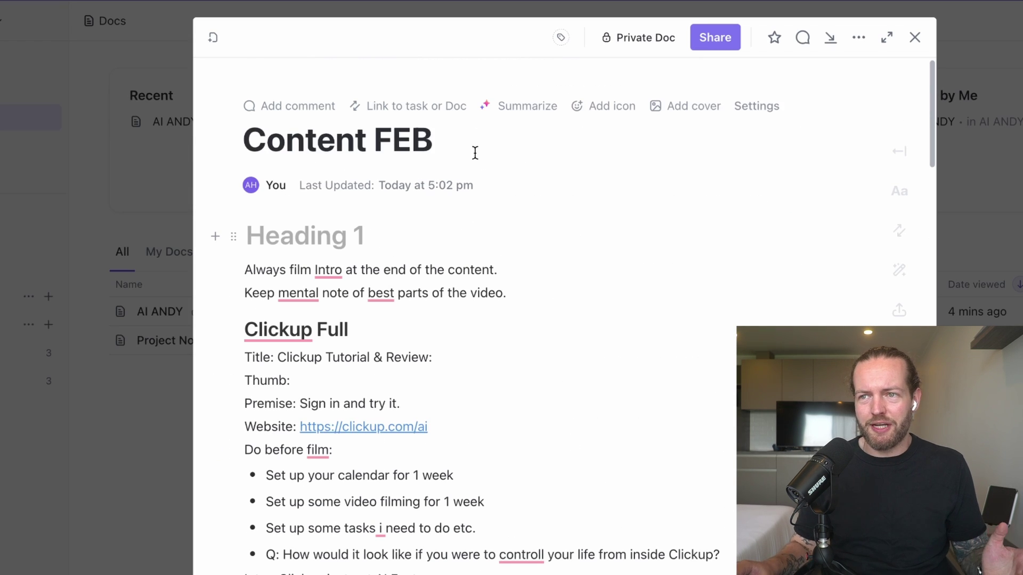
{"action": "key", "text": "Delete"}
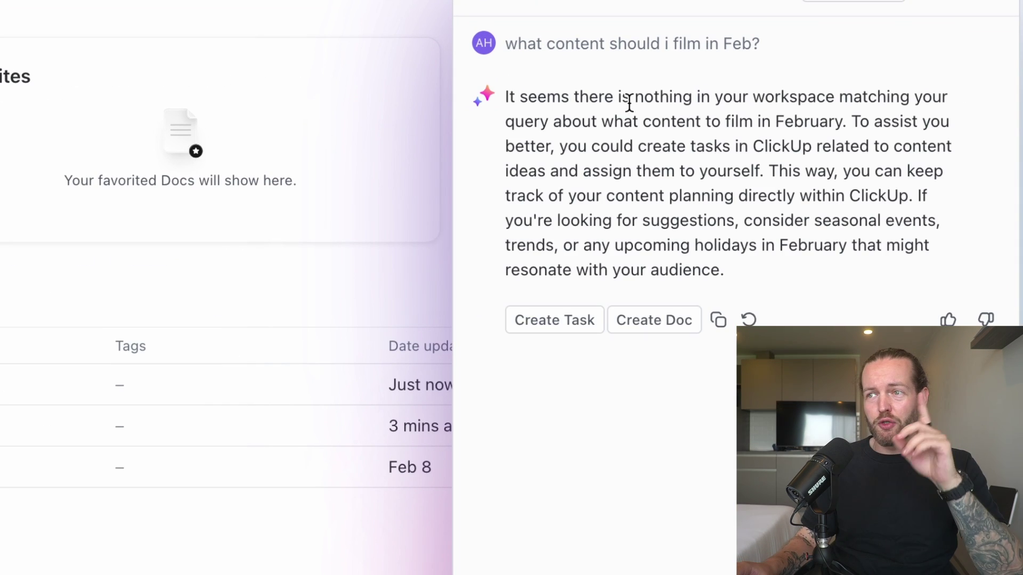
Step: Follow up the February filming question with 'i mean in the doc Content Feb'
{"action": "left_click_drag", "start_coordinate": [628, 103], "coordinate": [828, 103]}
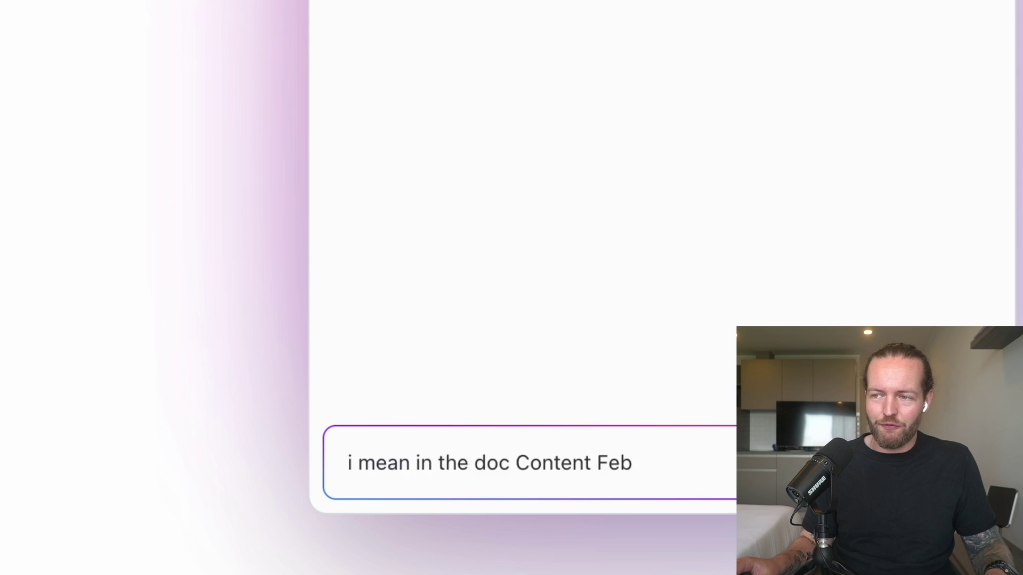
{"action": "key", "text": "Return"}
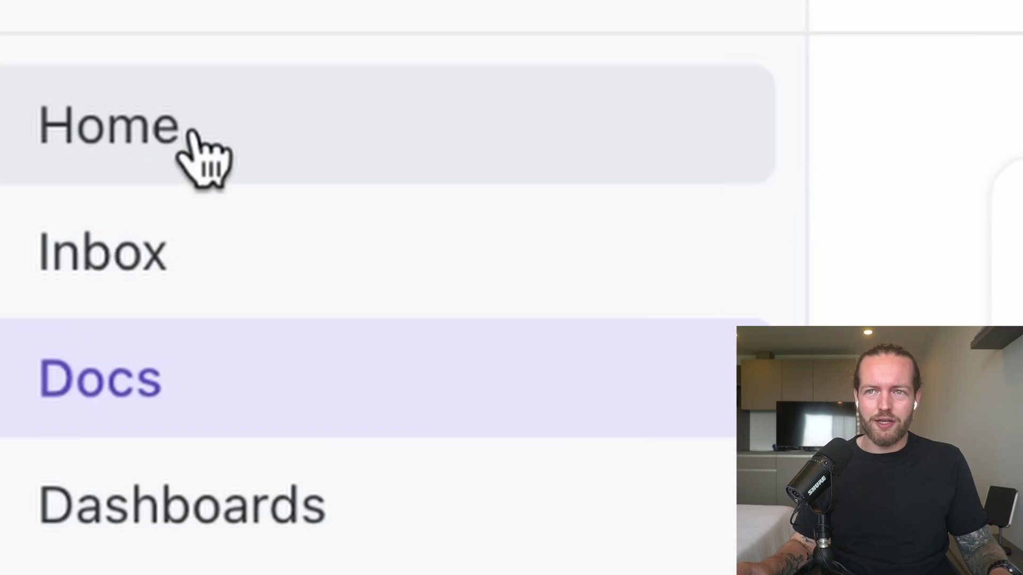
Step: Browse the Home page's My Work, Personal List and AI StandUp cards, ending back at My Work
{"action": "left_click", "coordinate": [184, 136]}
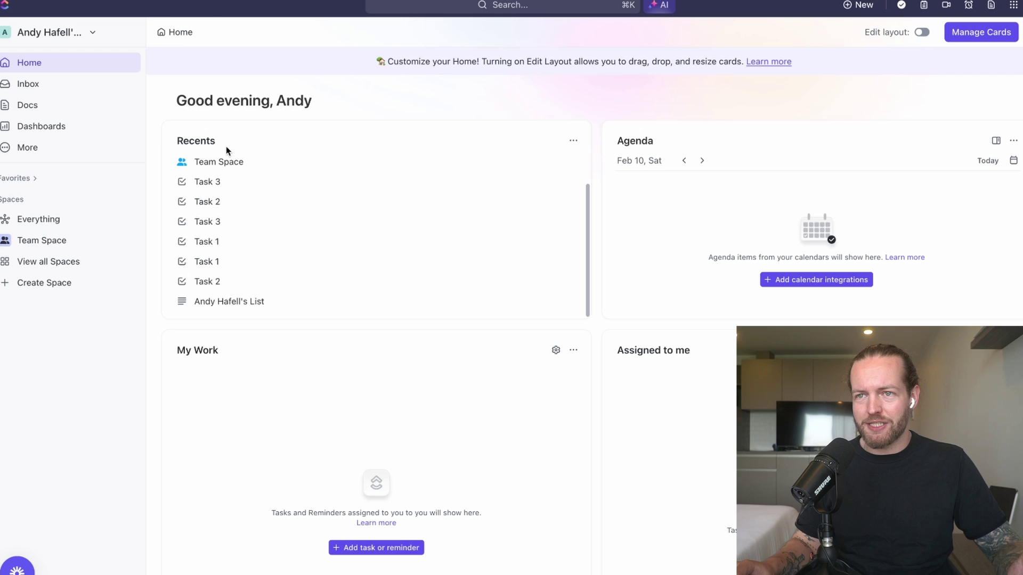
{"action": "scroll", "coordinate": [701, 137], "scroll_direction": "down", "scroll_amount": 5}
{"action": "scroll", "coordinate": [846, 235], "scroll_direction": "up", "scroll_amount": 4}
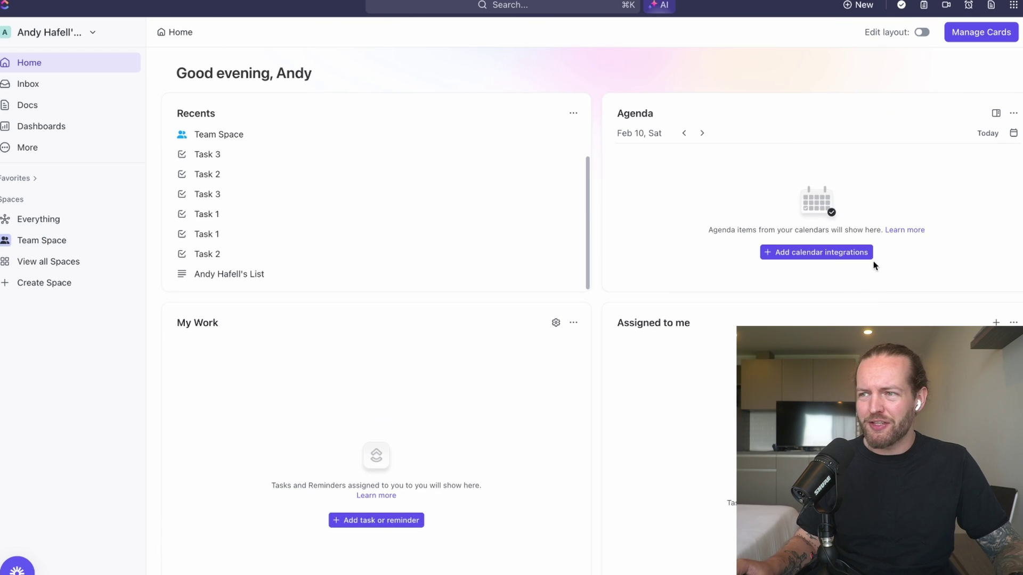
{"action": "scroll", "coordinate": [884, 261], "scroll_direction": "down", "scroll_amount": 4}
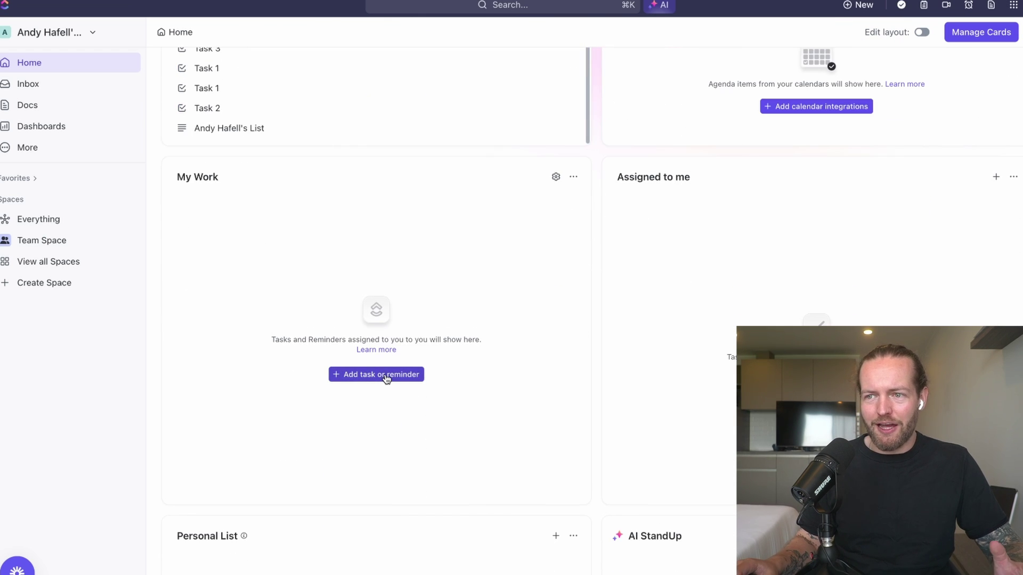
{"action": "scroll", "coordinate": [845, 279], "scroll_direction": "down", "scroll_amount": 5}
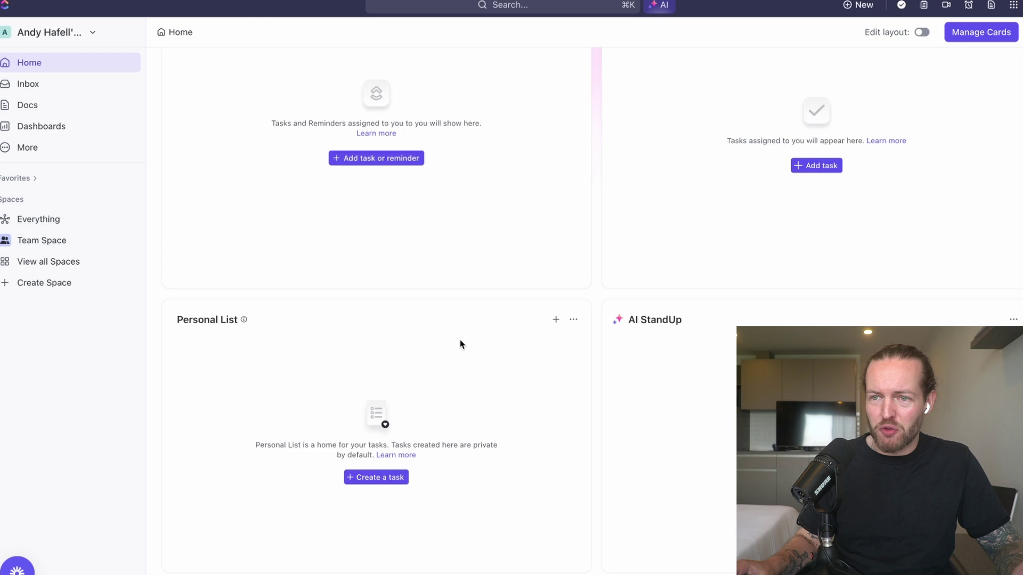
{"action": "scroll", "coordinate": [462, 345], "scroll_direction": "down", "scroll_amount": 4}
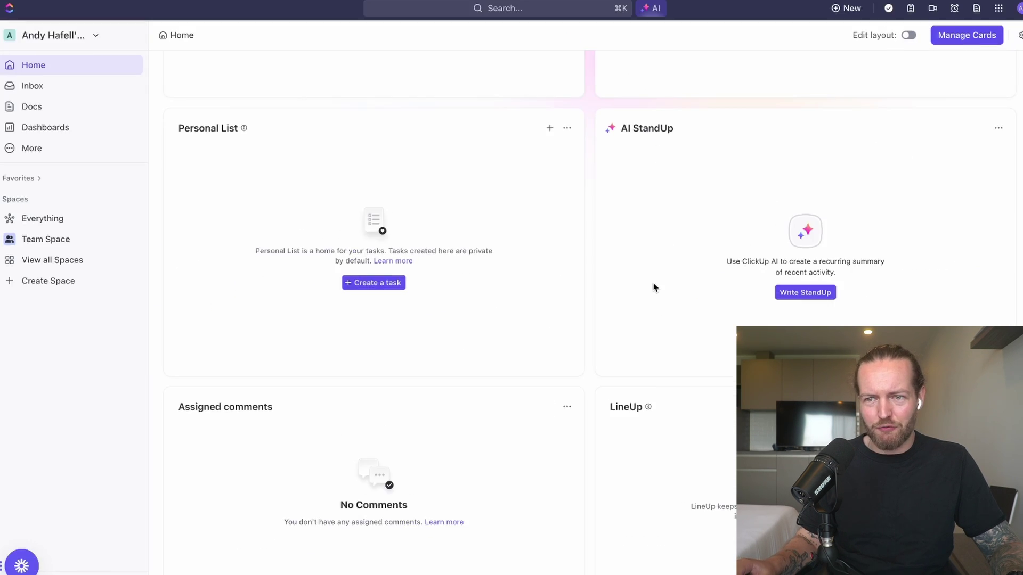
{"action": "scroll", "coordinate": [654, 288], "scroll_direction": "up", "scroll_amount": 6}
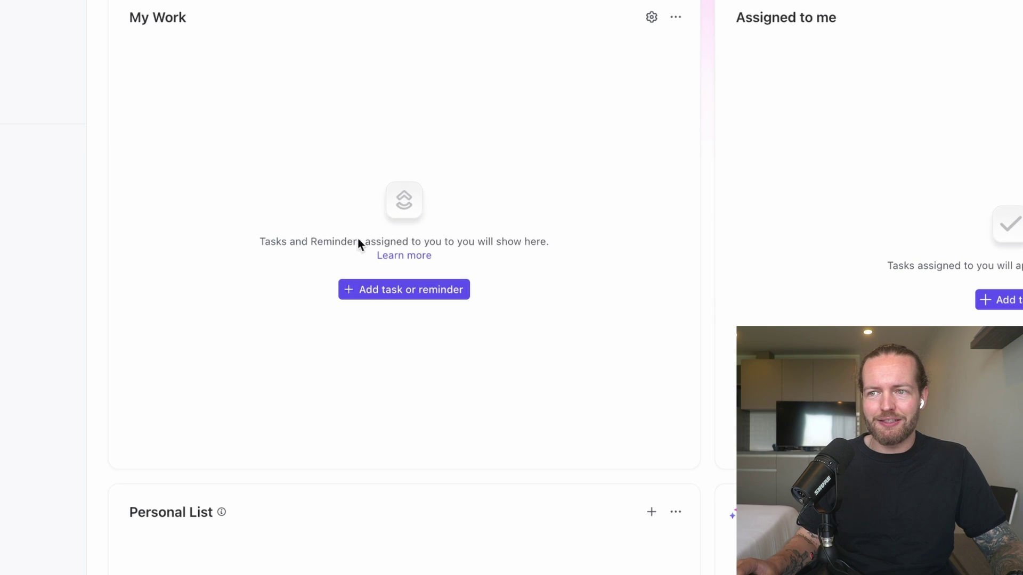
Step: Make Film Clickup Video, Film Clickup INT, Pub GPT Store Video and Thumb GPT Store due today
{"action": "left_click", "coordinate": [411, 293]}
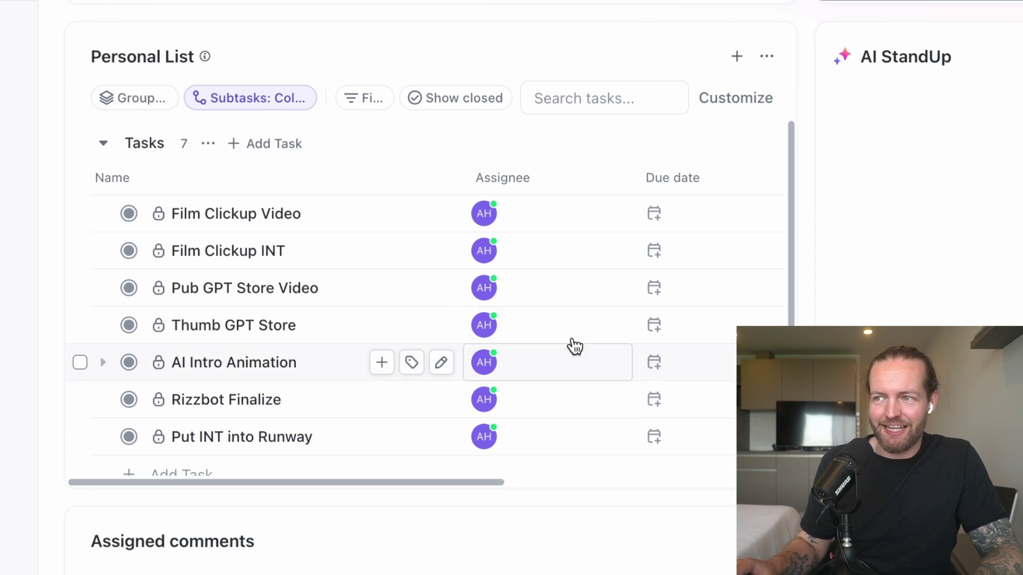
{"action": "left_click", "coordinate": [656, 213]}
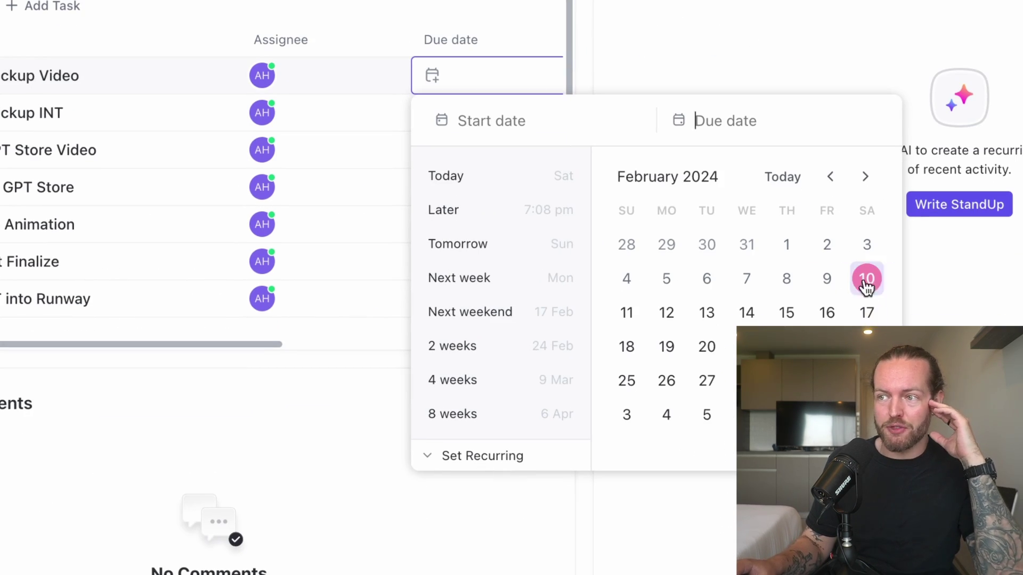
{"action": "left_click", "coordinate": [867, 280]}
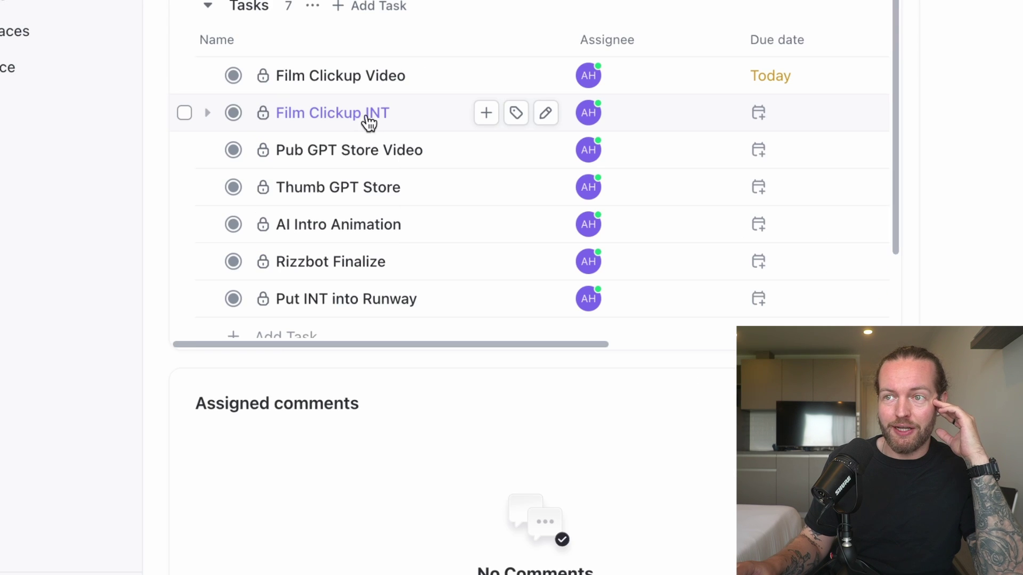
{"action": "left_click", "coordinate": [761, 114]}
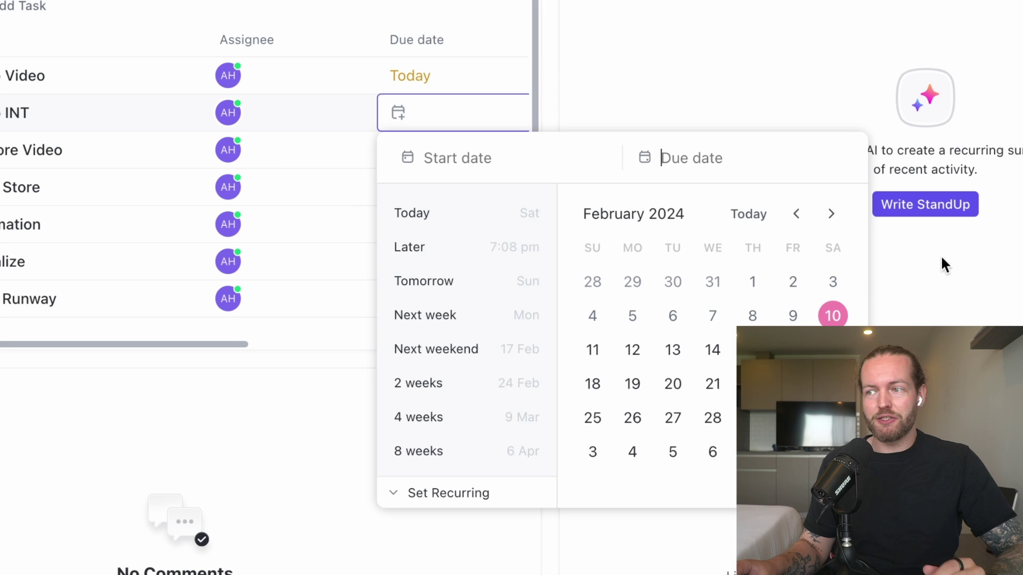
{"action": "left_click", "coordinate": [834, 316]}
{"action": "left_click", "coordinate": [406, 160]}
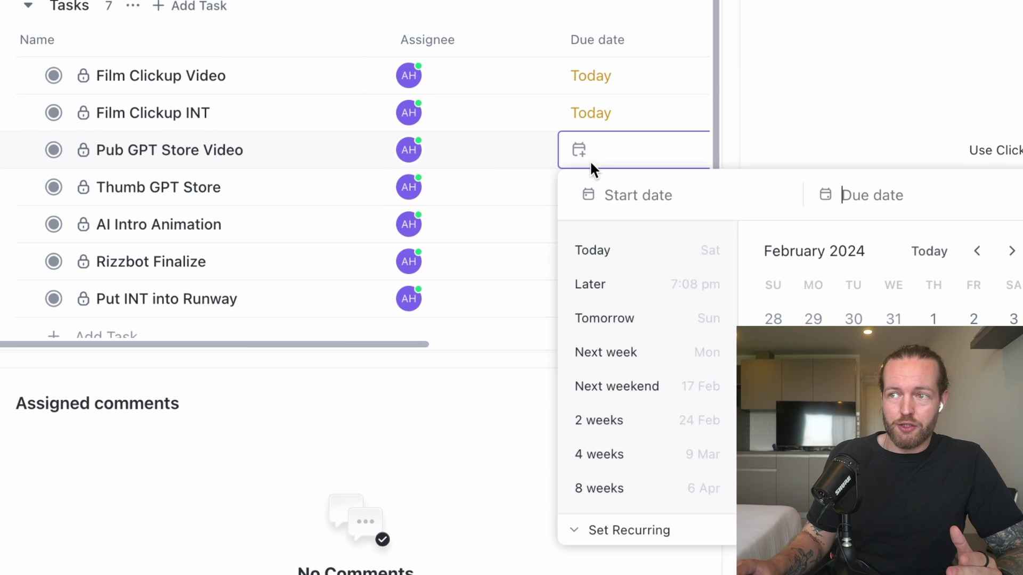
{"action": "left_click", "coordinate": [670, 250]}
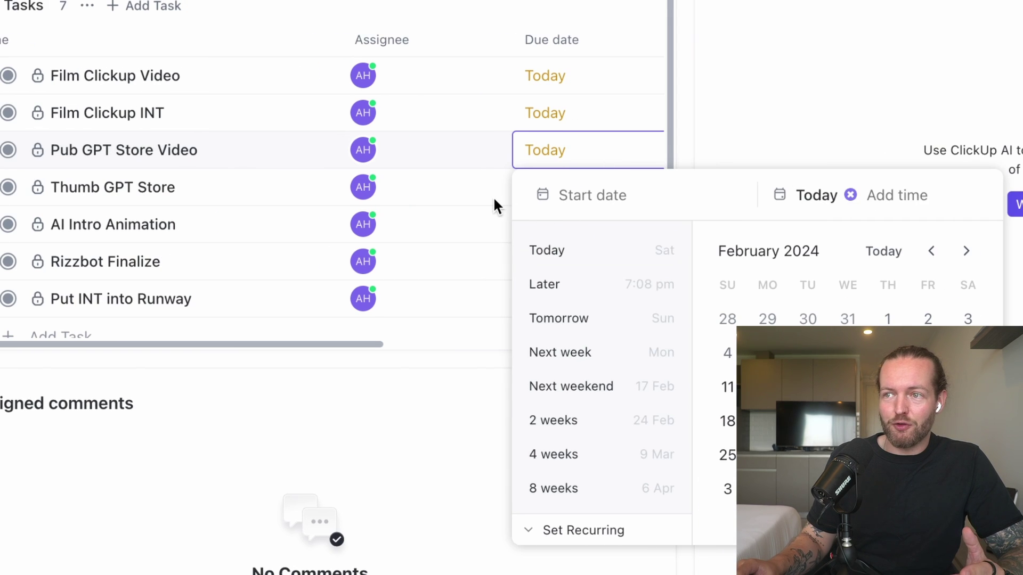
{"action": "left_click", "coordinate": [535, 192]}
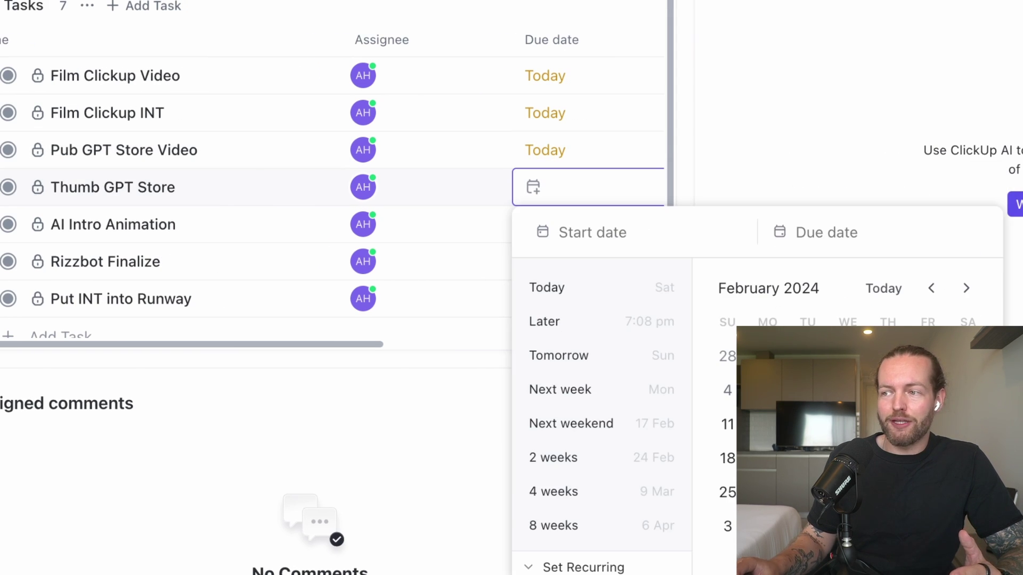
{"action": "left_click", "coordinate": [547, 288]}
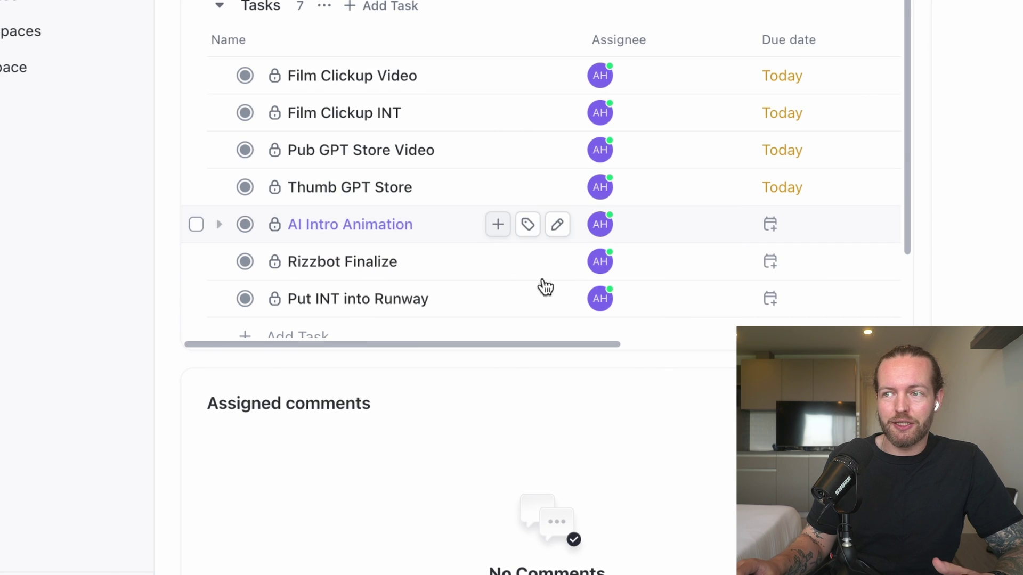
Step: Set AI Intro Animation due Monday, Rizzbot Finalize two weeks out, Put INT into Runway Wednesday 14th
{"action": "left_click", "coordinate": [778, 226]}
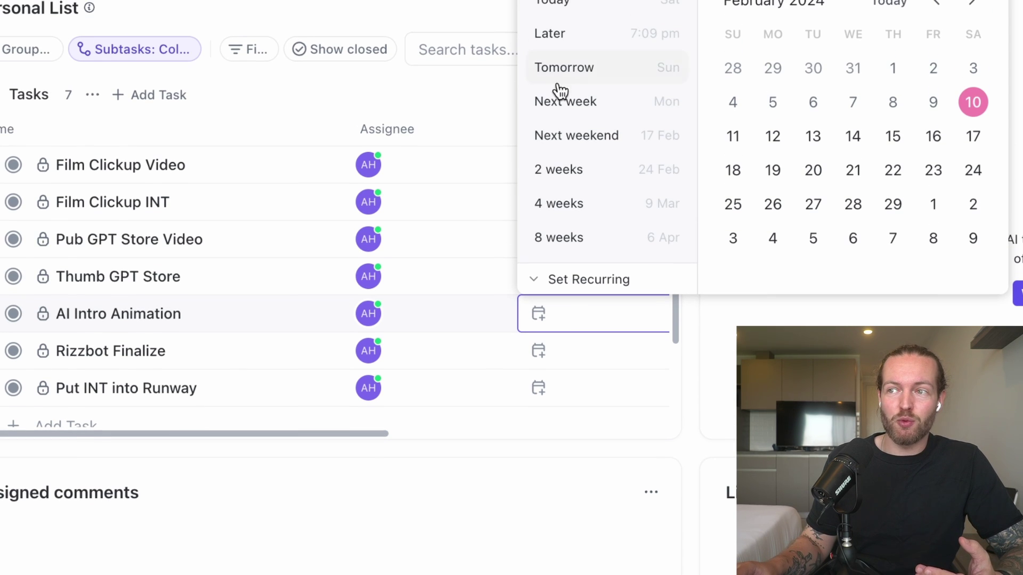
{"action": "left_click", "coordinate": [574, 104]}
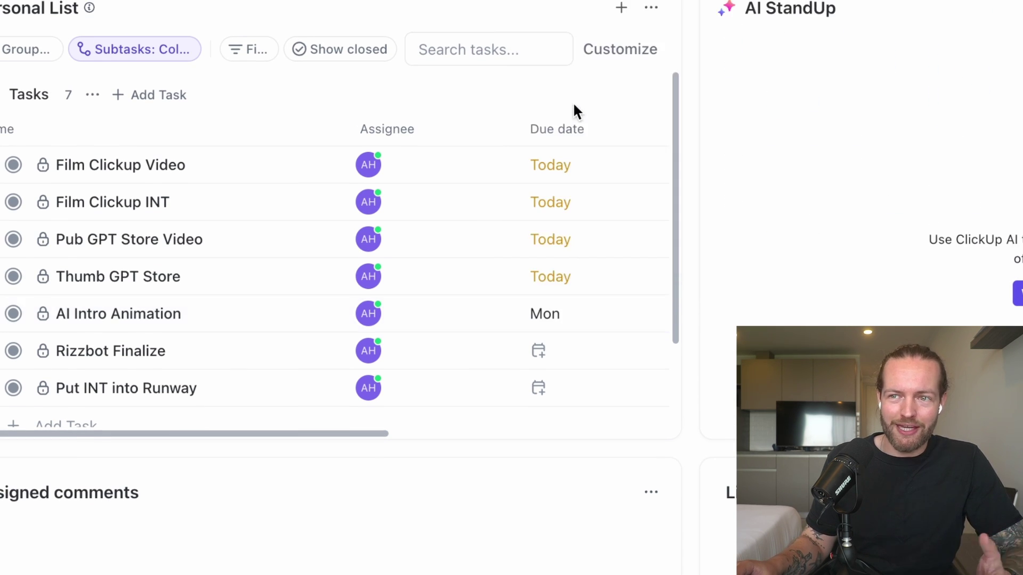
{"action": "left_click", "coordinate": [539, 361]}
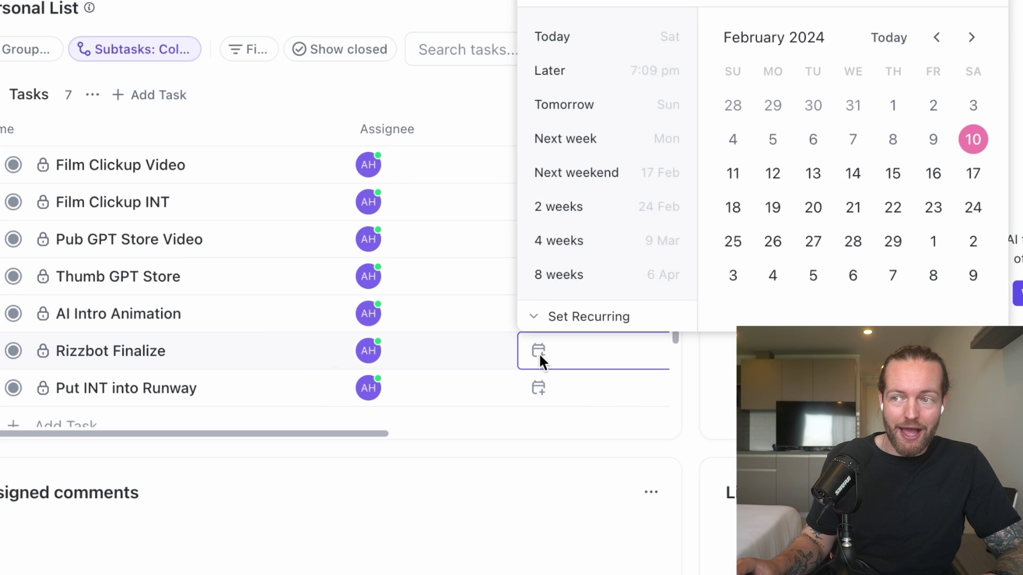
{"action": "left_click", "coordinate": [585, 213]}
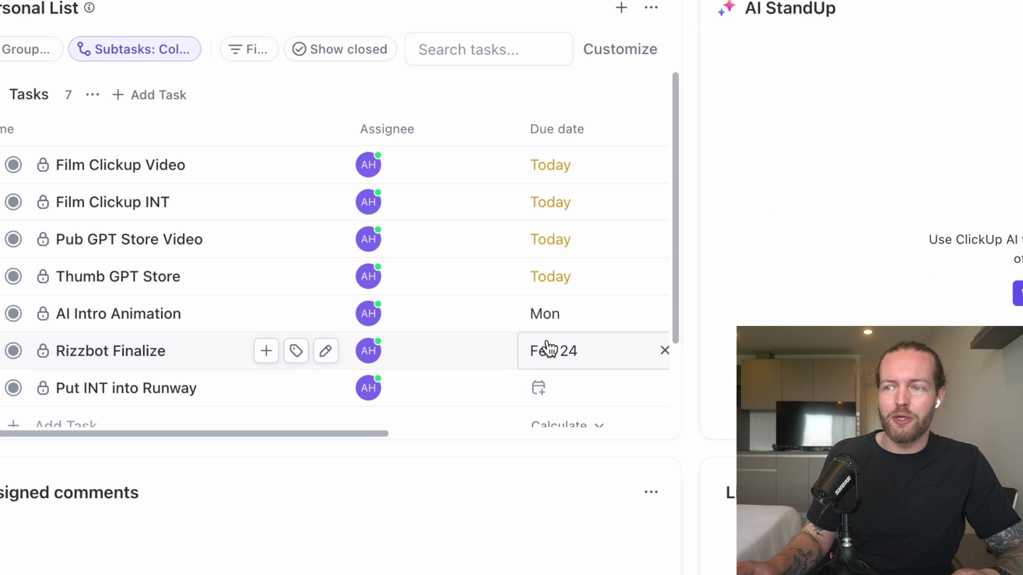
{"action": "left_click", "coordinate": [537, 394]}
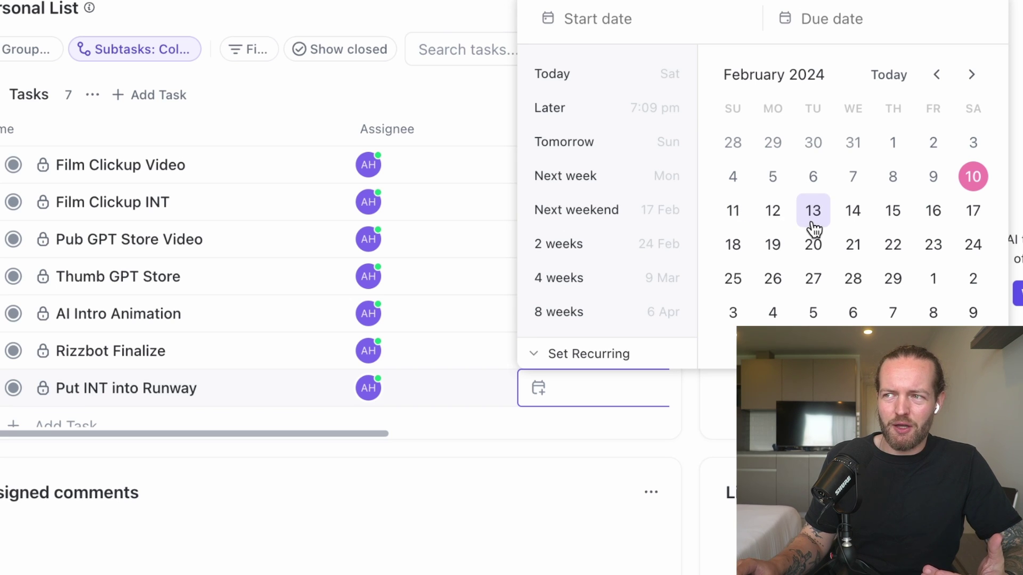
{"action": "left_click", "coordinate": [852, 213]}
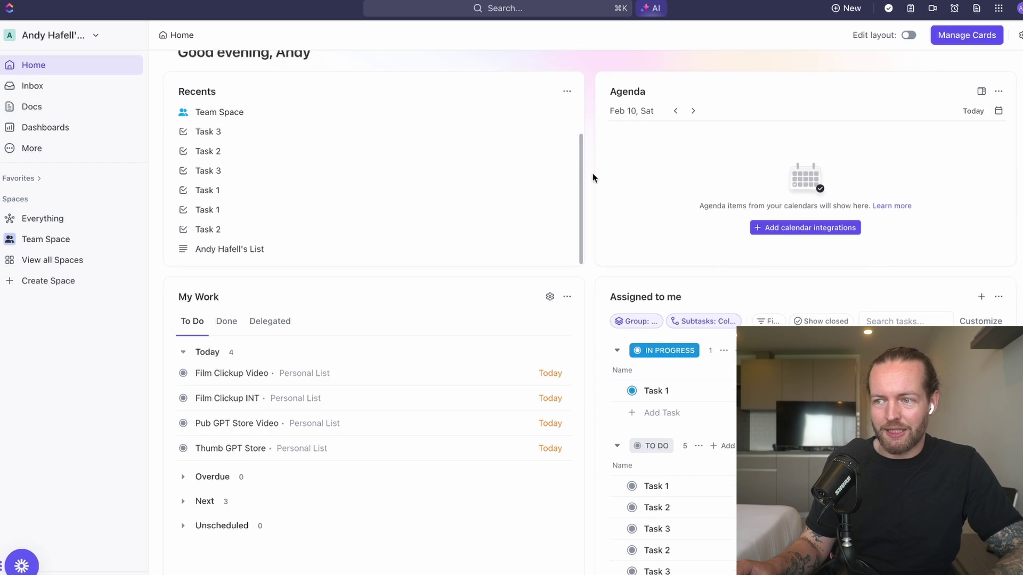
{"action": "scroll", "coordinate": [593, 177], "scroll_direction": "down", "scroll_amount": 5}
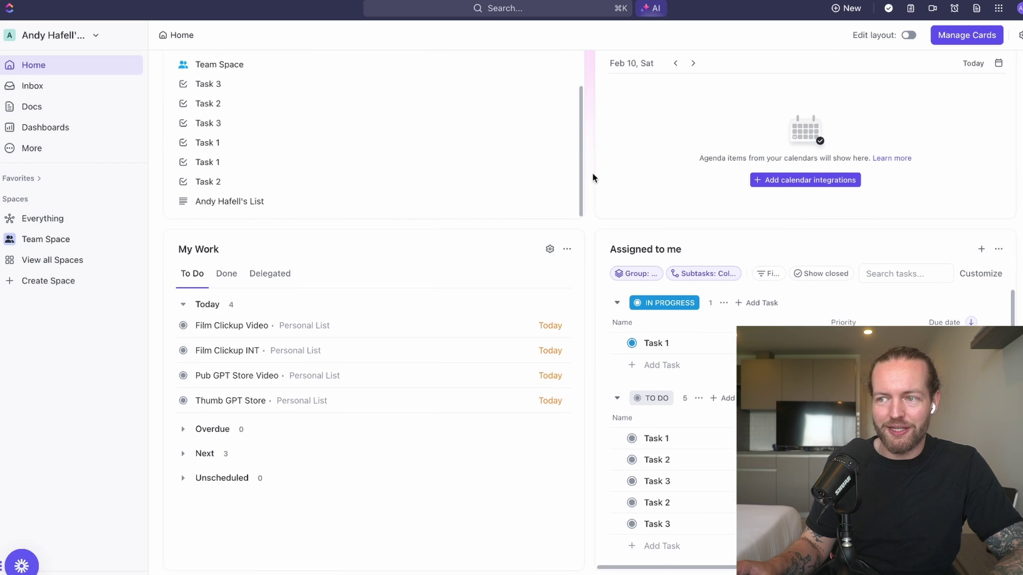
{"action": "scroll", "coordinate": [593, 177], "scroll_direction": "up", "scroll_amount": 1}
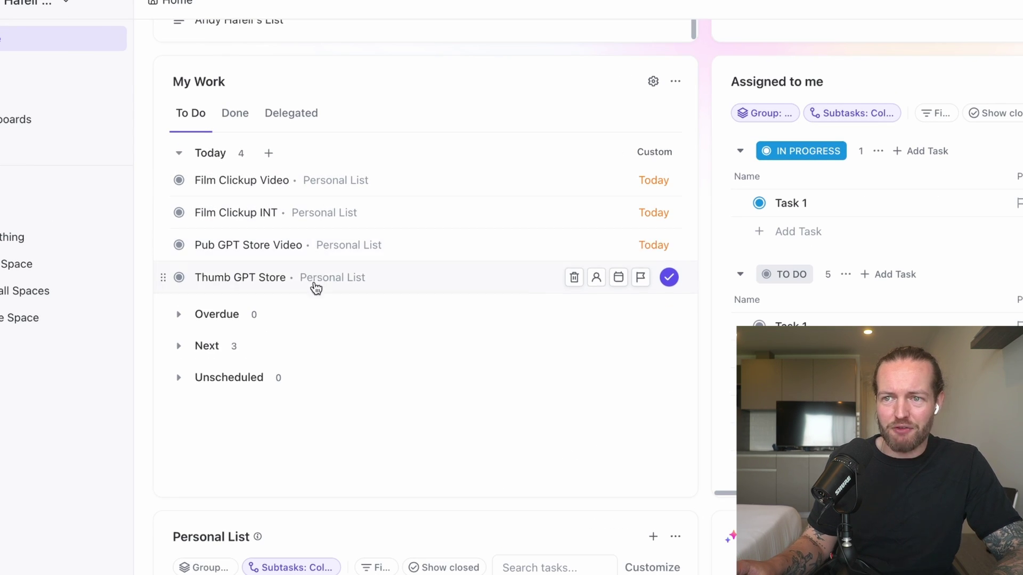
{"action": "left_click", "coordinate": [178, 348]}
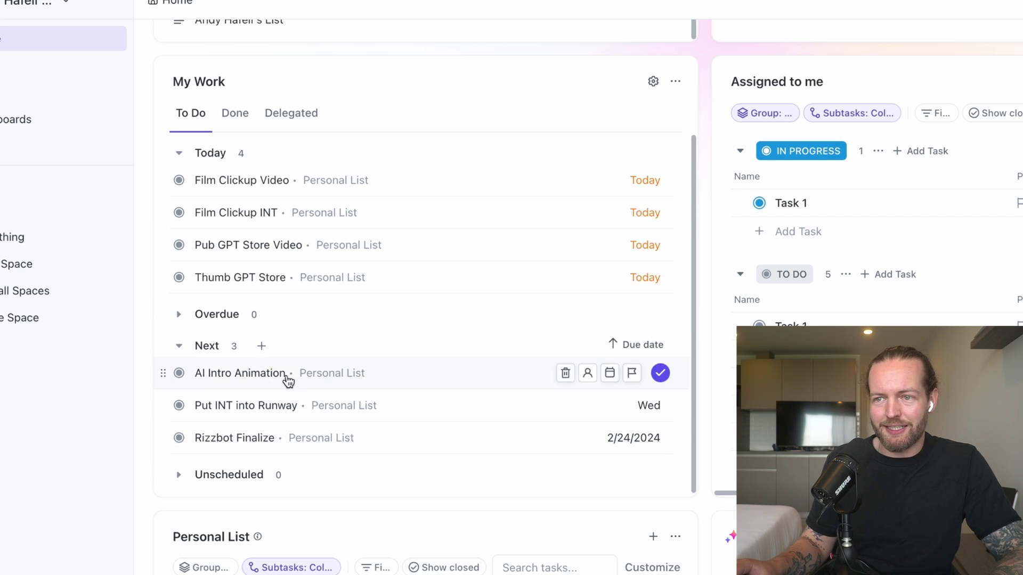
{"action": "left_click", "coordinate": [179, 347]}
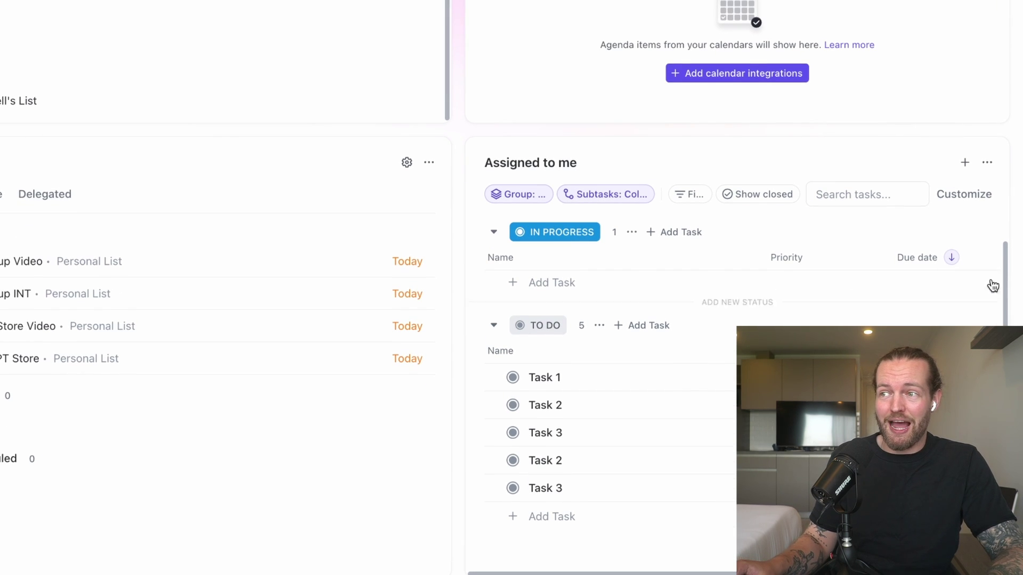
Step: Remove the Assigned to me card from Home using its ••• options menu
{"action": "left_click", "coordinate": [992, 169]}
{"action": "left_click", "coordinate": [988, 168]}
{"action": "left_click", "coordinate": [987, 165]}
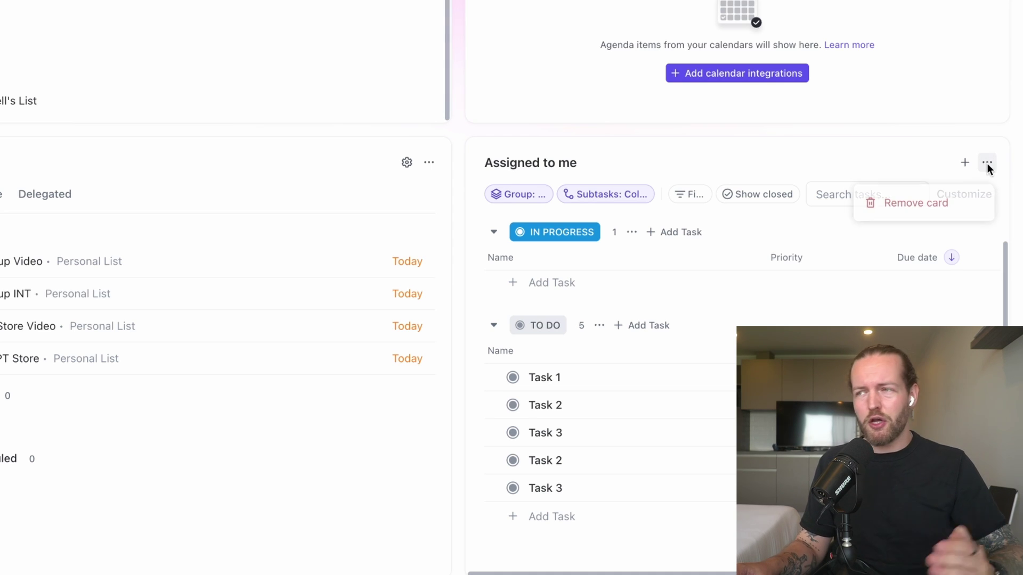
{"action": "left_click", "coordinate": [949, 206]}
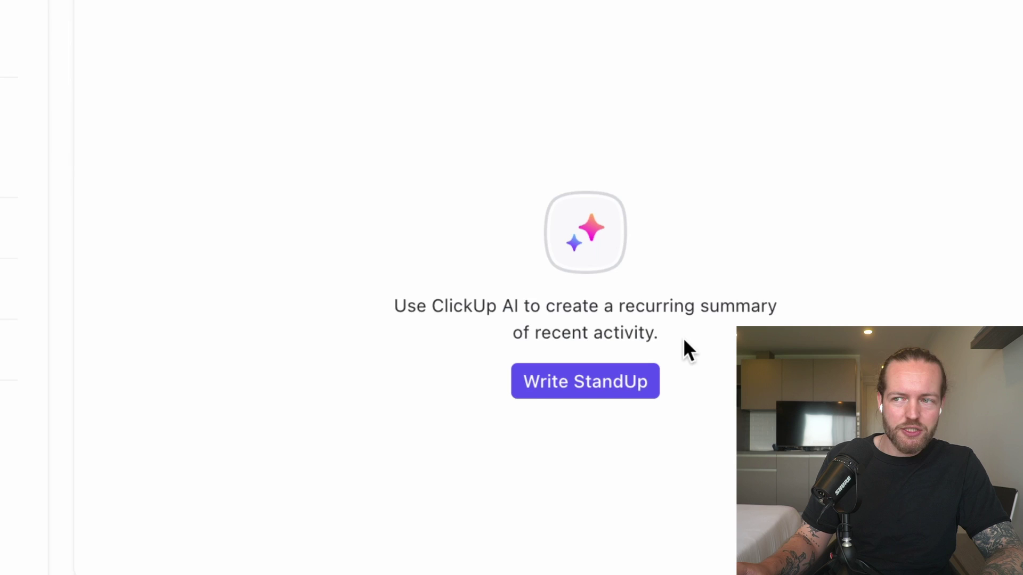
Step: Write an AI StandUp summary of the last 7 days of activity
{"action": "left_click", "coordinate": [646, 382]}
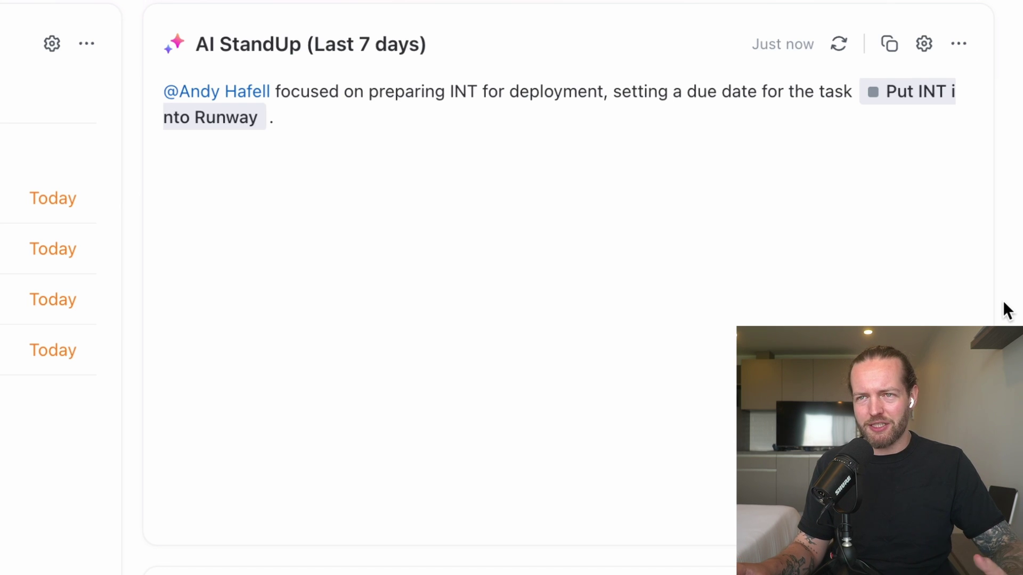
Step: Select Film Clickup Video, Film Clickup INT, Pub GPT Store Video and Thumb GPT Store
{"action": "left_click", "coordinate": [140, 315]}
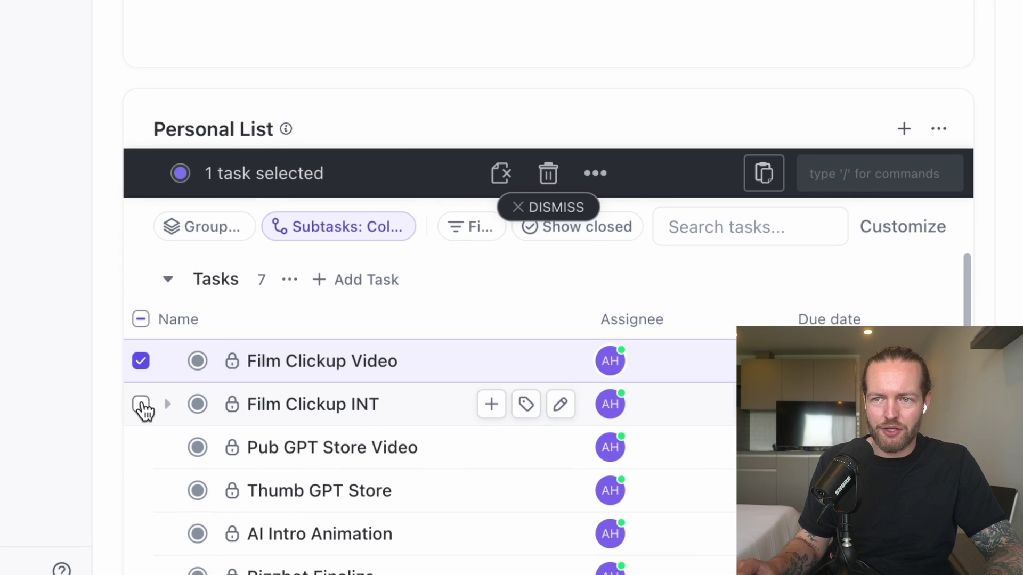
{"action": "left_click", "coordinate": [141, 404]}
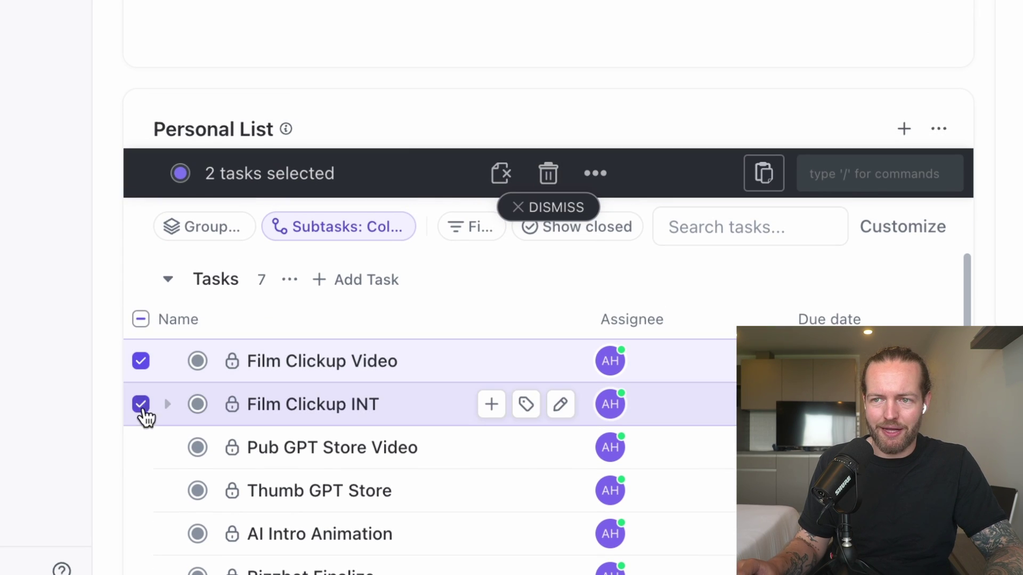
{"action": "left_click", "coordinate": [141, 447]}
{"action": "left_click", "coordinate": [141, 490]}
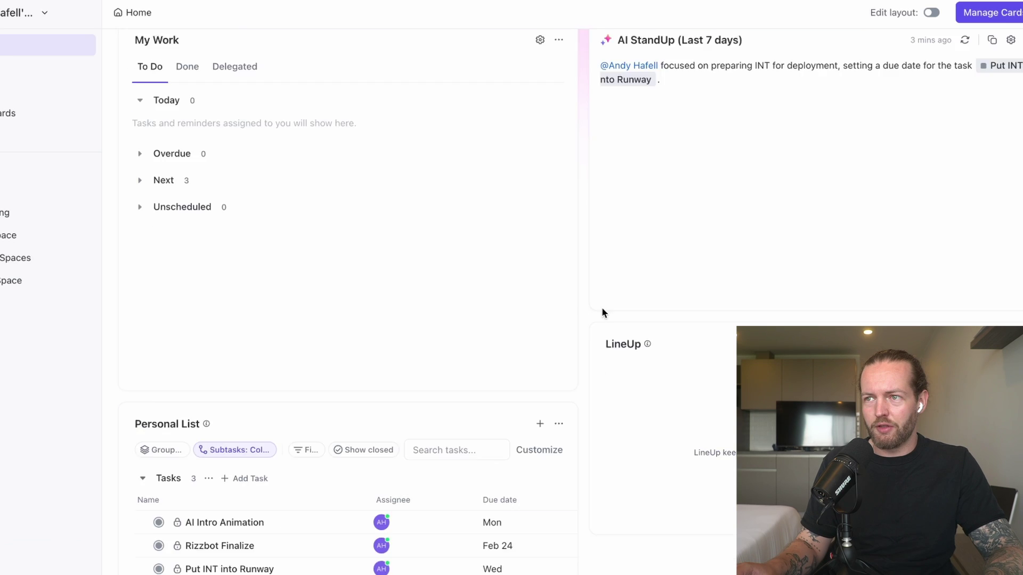
Step: Regenerate the AI StandUp summary to reflect the completed video tasks
{"action": "scroll", "coordinate": [603, 313], "scroll_direction": "up", "scroll_amount": 5}
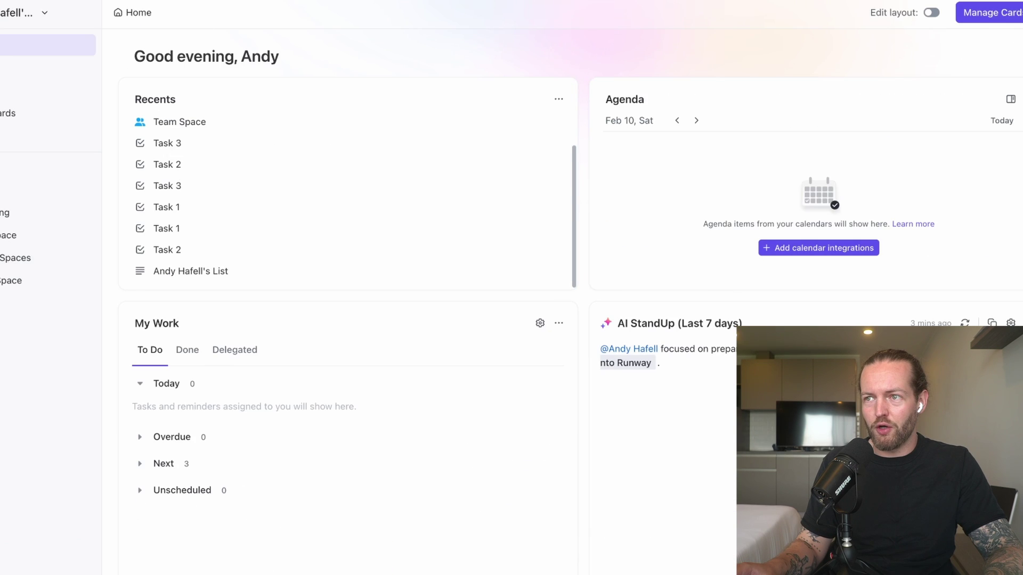
{"action": "scroll", "coordinate": [604, 313], "scroll_direction": "down", "scroll_amount": 5}
{"action": "scroll", "coordinate": [603, 312], "scroll_direction": "up", "scroll_amount": 2}
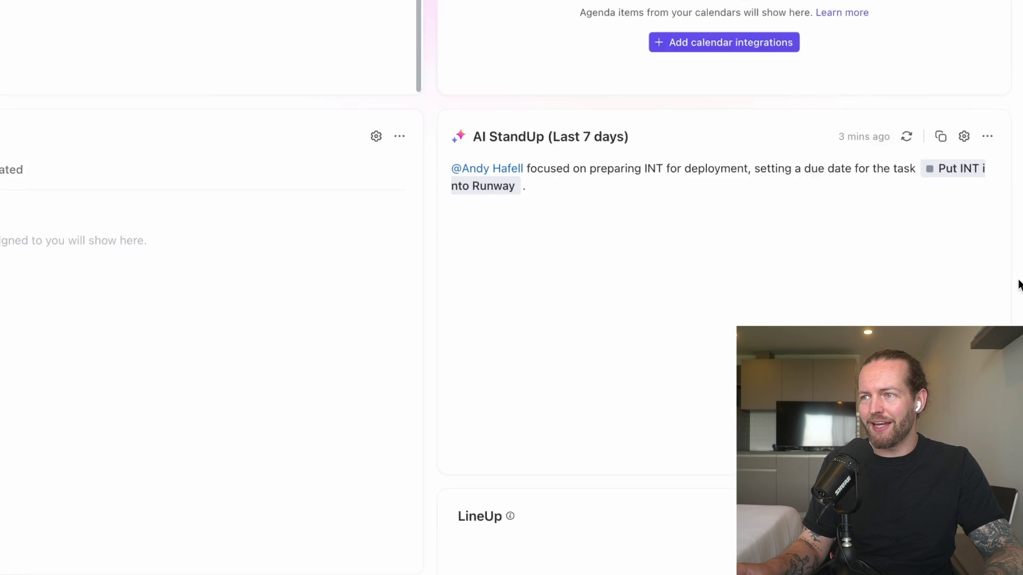
{"action": "left_click", "coordinate": [892, 124]}
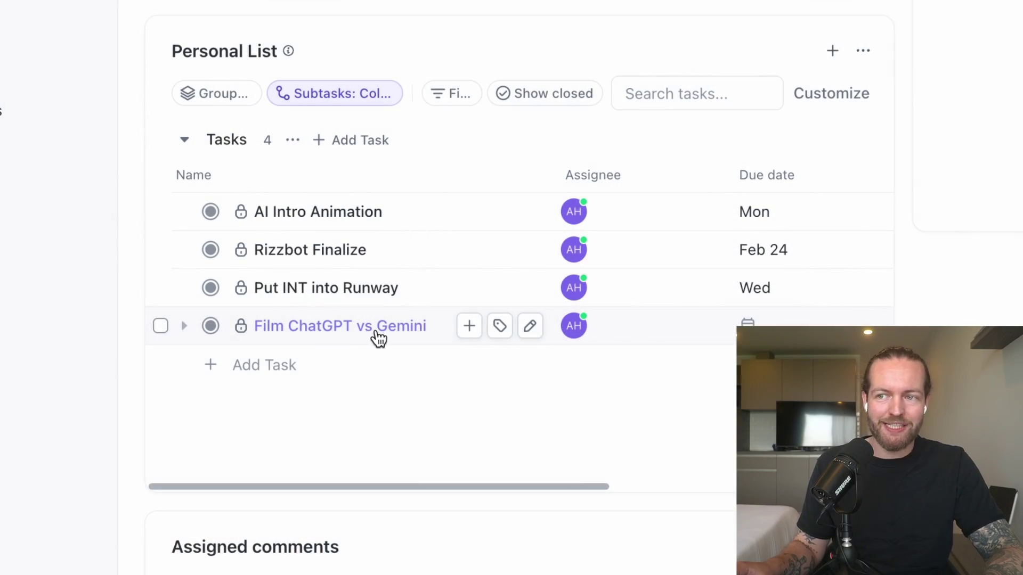
Step: Open the Film ChatGPT vs Gemini task and start an AI-written description for it
{"action": "left_click", "coordinate": [377, 335]}
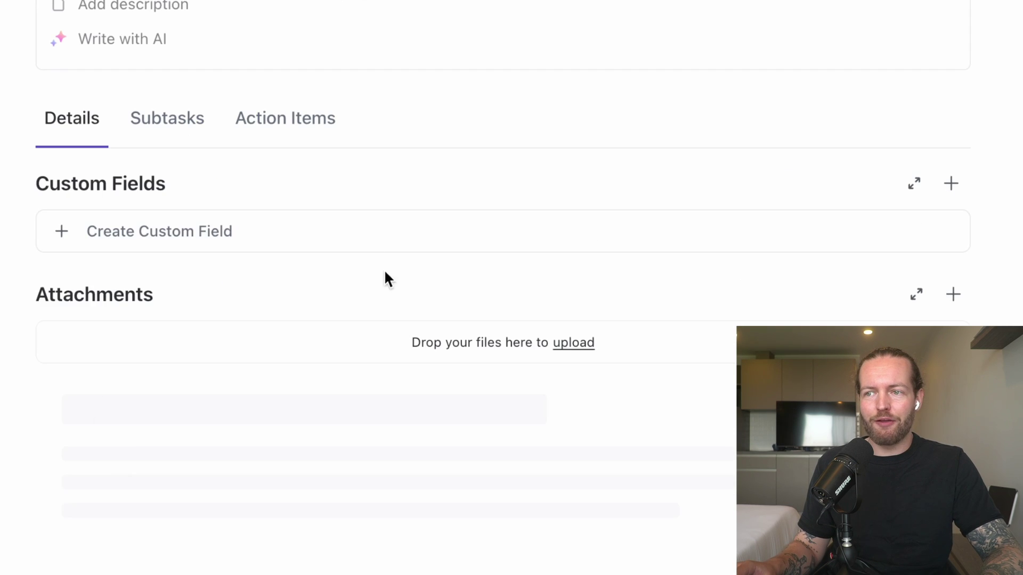
{"action": "scroll", "coordinate": [373, 80], "scroll_direction": "up", "scroll_amount": 1}
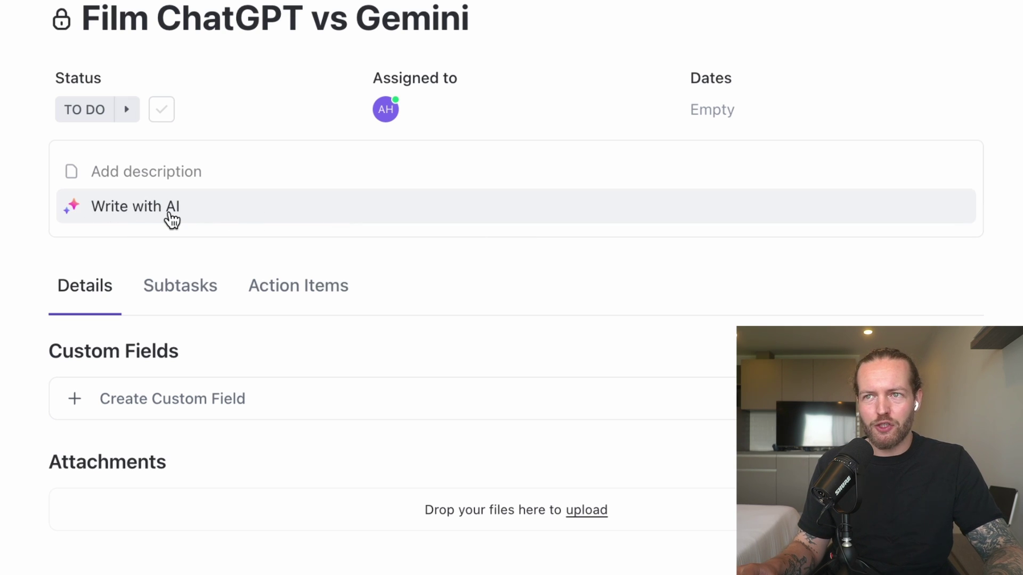
{"action": "left_click", "coordinate": [169, 212]}
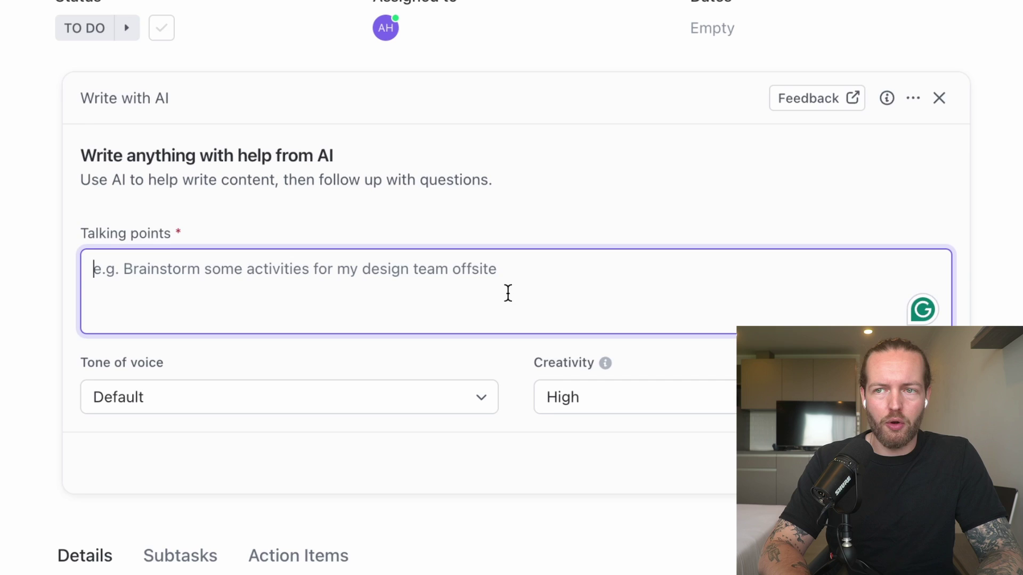
Step: Paste the talking-points prompt and change its 'and' to 'vs' for ChatGPT vs Gemini Ultra
{"action": "type", "text": "Brainstorm some talking points for the video about ChatGPT and Gemini Ultra"}
{"action": "left_click_drag", "start_coordinate": [101, 271], "coordinate": [317, 276]}
{"action": "left_click", "coordinate": [512, 323]}
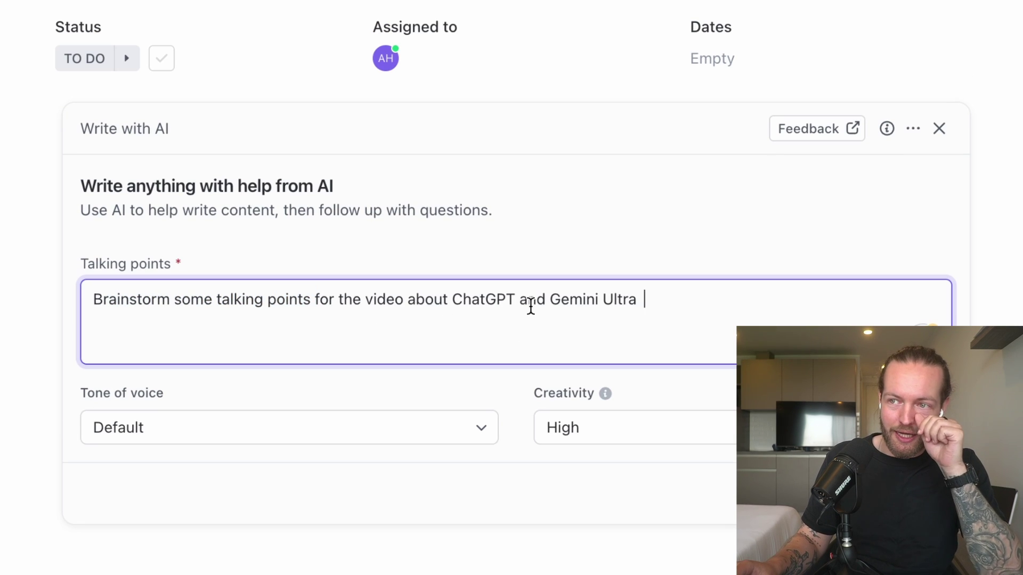
{"action": "double_click", "coordinate": [530, 307]}
{"action": "type", "text": "vs"}
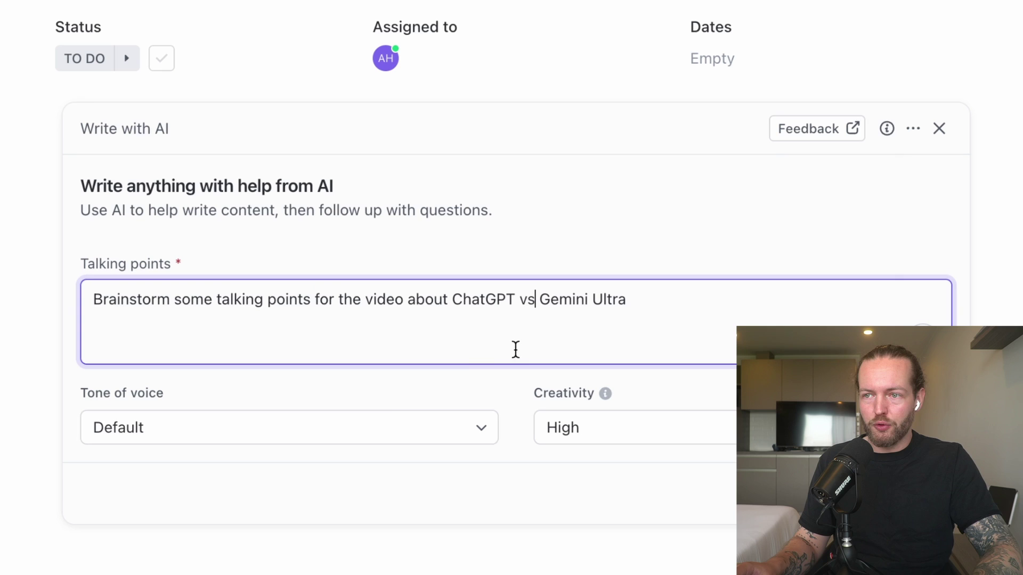
Step: Set the tone of voice to Straightforward and the creativity to Low
{"action": "left_click", "coordinate": [344, 427]}
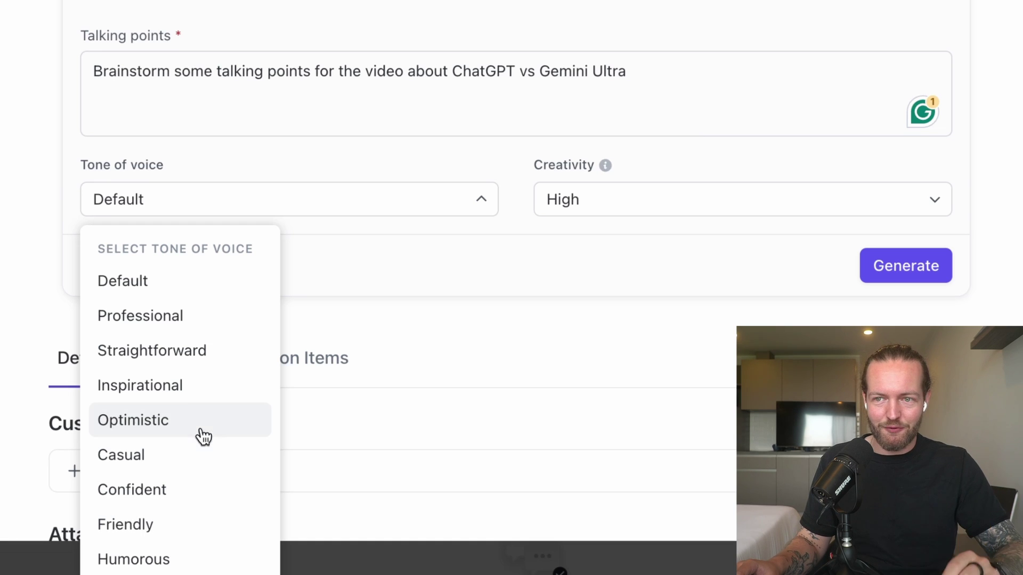
{"action": "left_click", "coordinate": [204, 352]}
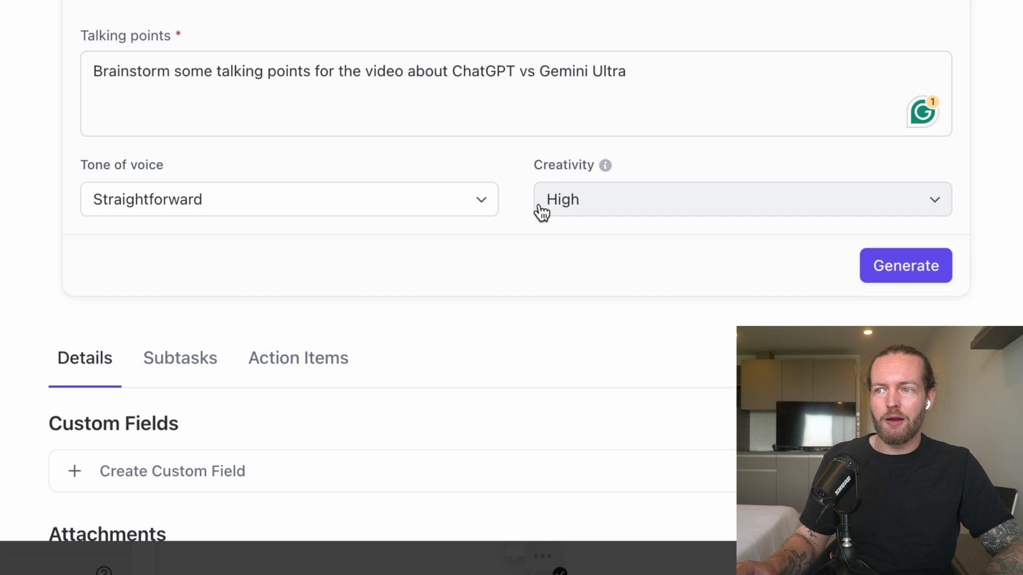
{"action": "mouse_move", "coordinate": [606, 166]}
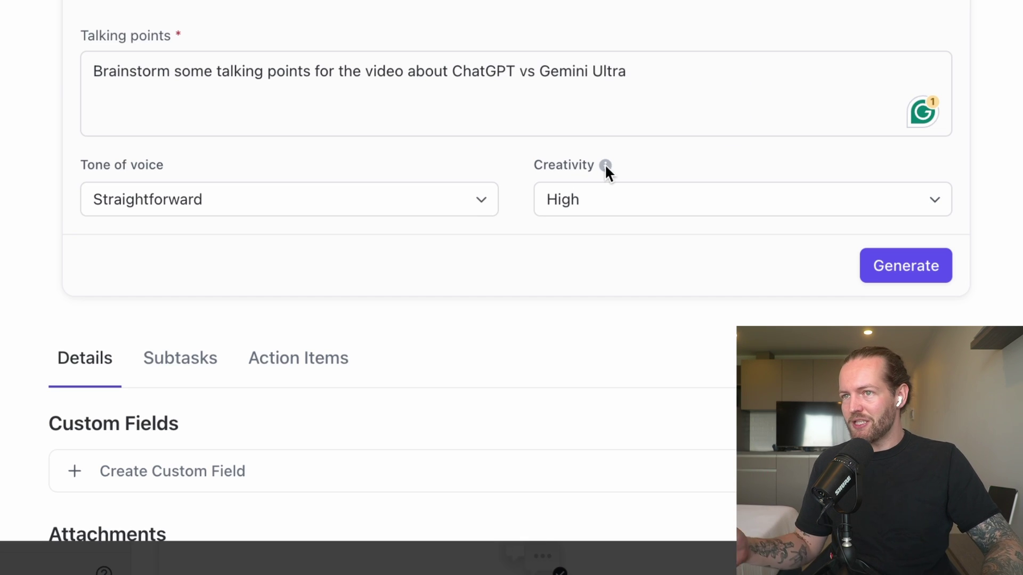
{"action": "mouse_move", "coordinate": [607, 166]}
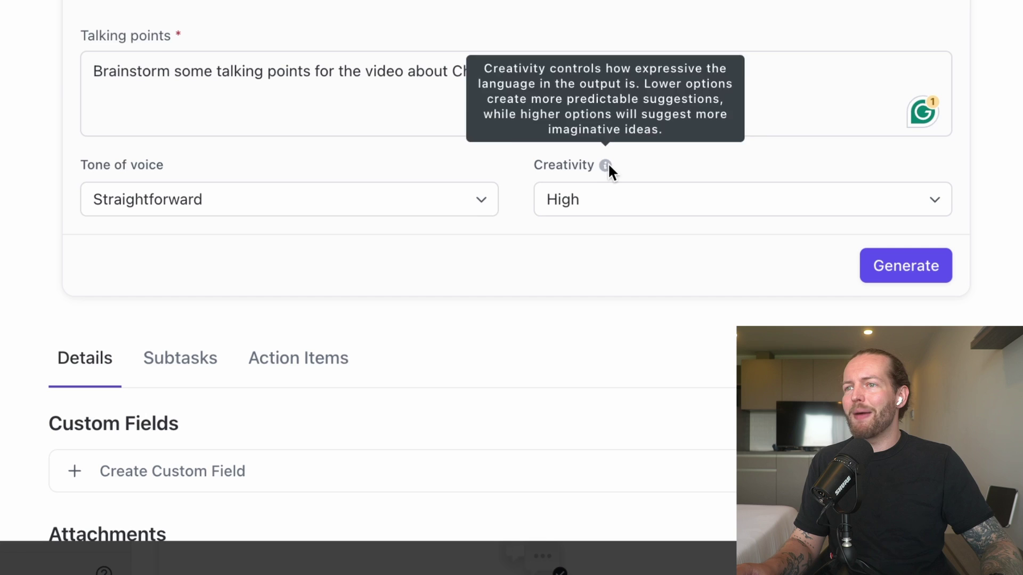
{"action": "left_click", "coordinate": [647, 205]}
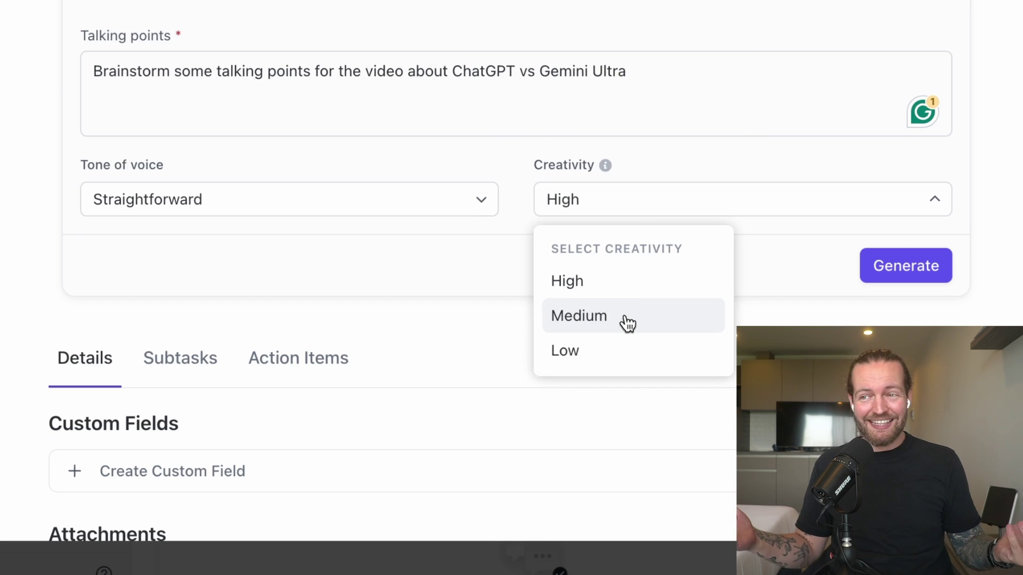
{"action": "left_click", "coordinate": [635, 356]}
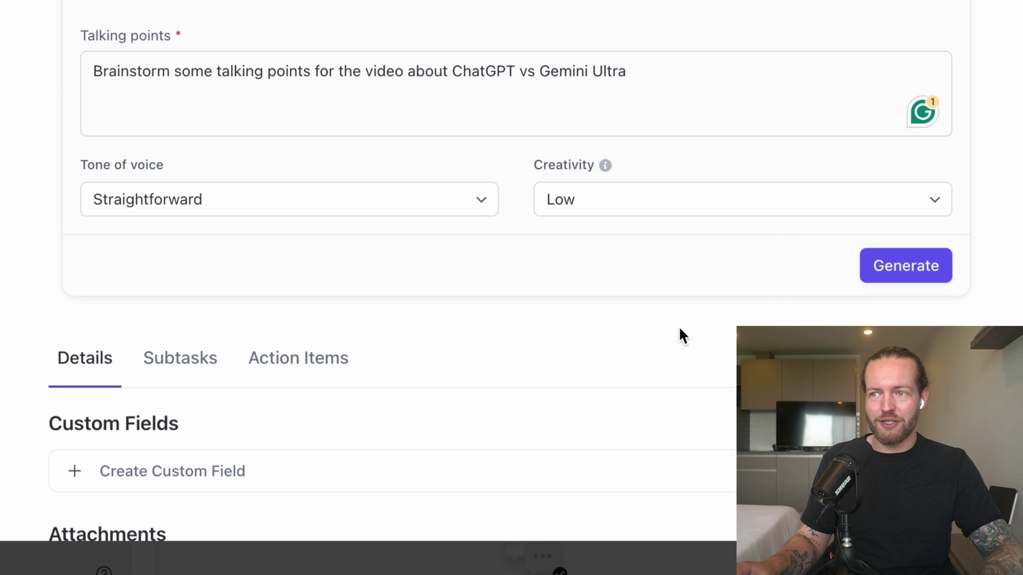
{"action": "left_click", "coordinate": [898, 273]}
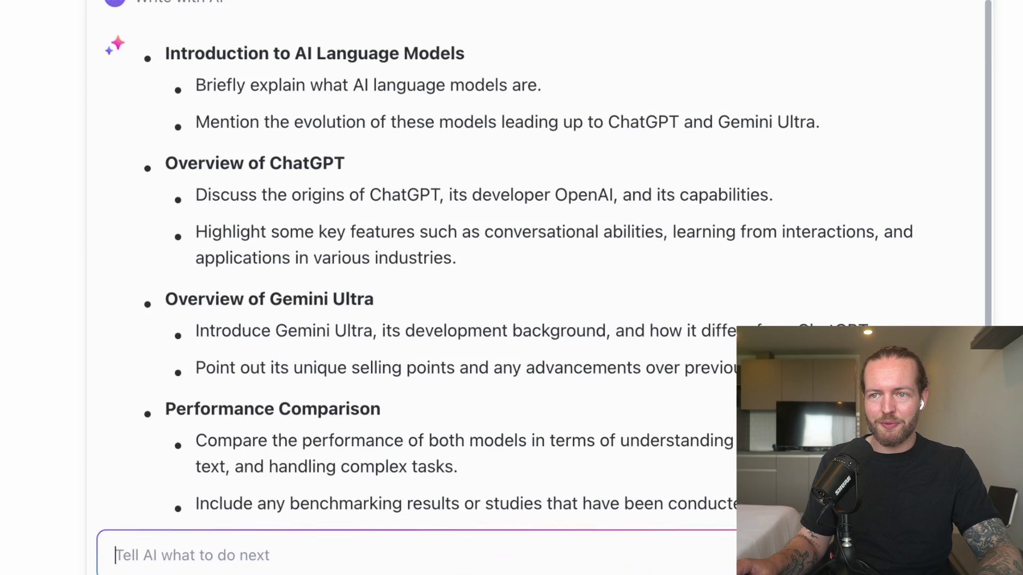
{"action": "scroll", "coordinate": [342, 411], "scroll_direction": "down", "scroll_amount": 5}
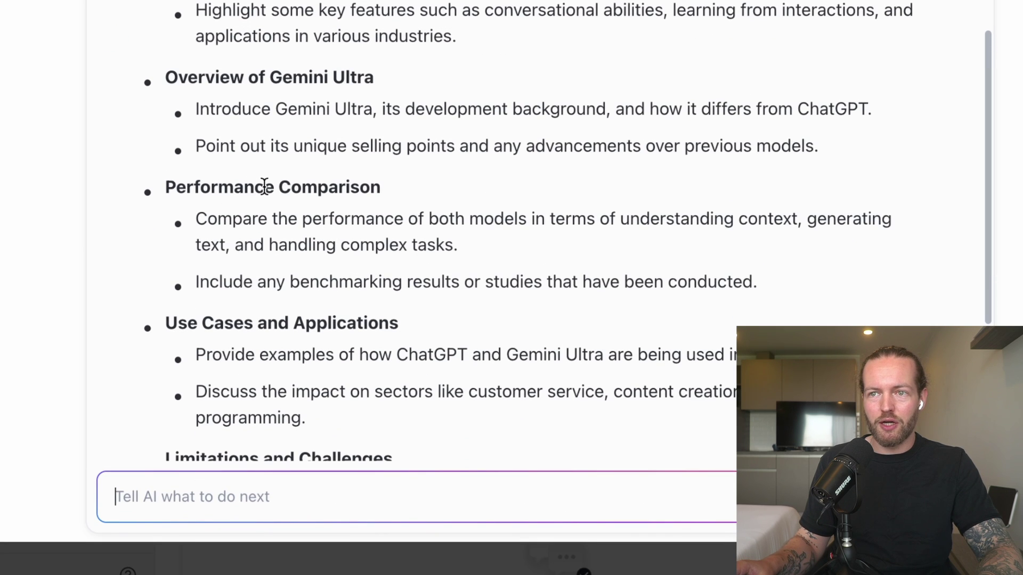
{"action": "scroll", "coordinate": [261, 176], "scroll_direction": "down", "scroll_amount": 8}
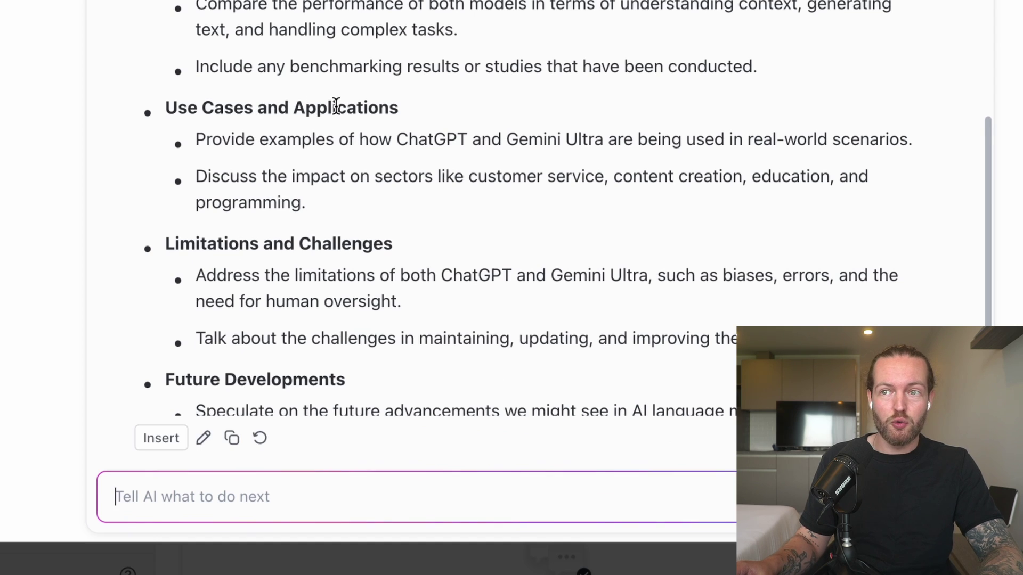
{"action": "scroll", "coordinate": [252, 206], "scroll_direction": "down", "scroll_amount": 5}
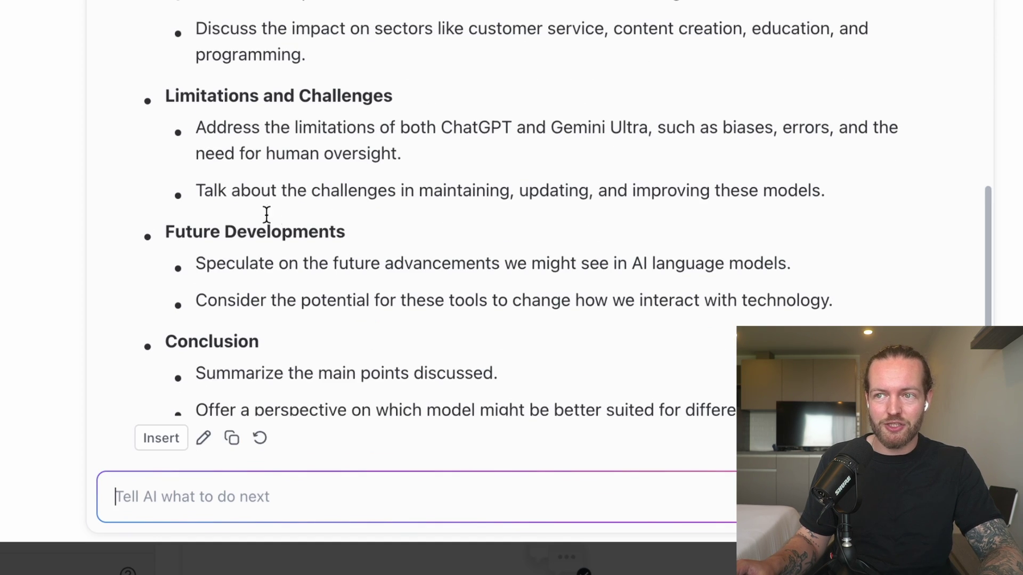
{"action": "scroll", "coordinate": [325, 251], "scroll_direction": "down", "scroll_amount": 3}
{"action": "scroll", "coordinate": [298, 224], "scroll_direction": "up", "scroll_amount": 10}
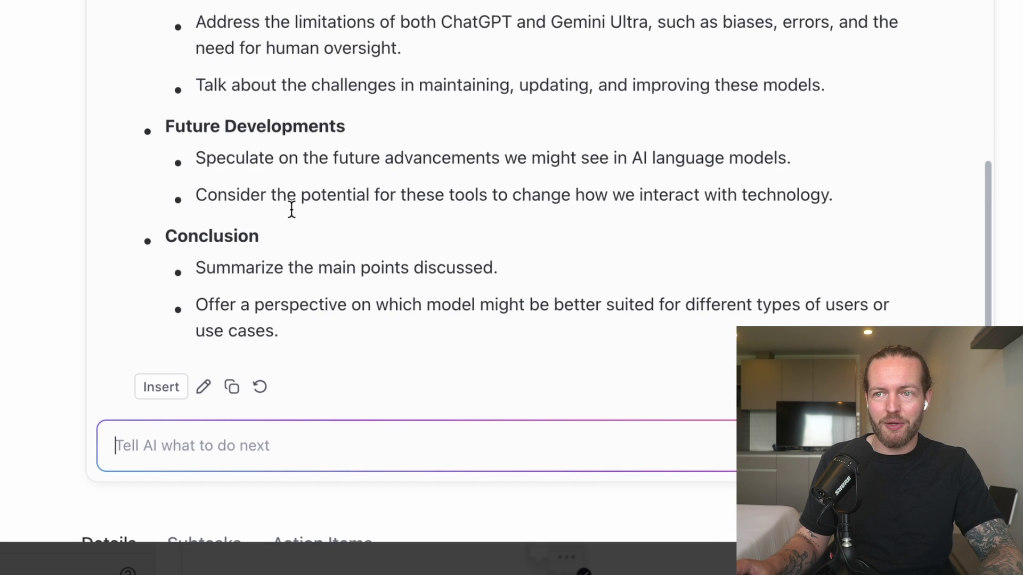
{"action": "scroll", "coordinate": [335, 230], "scroll_direction": "down", "scroll_amount": 20}
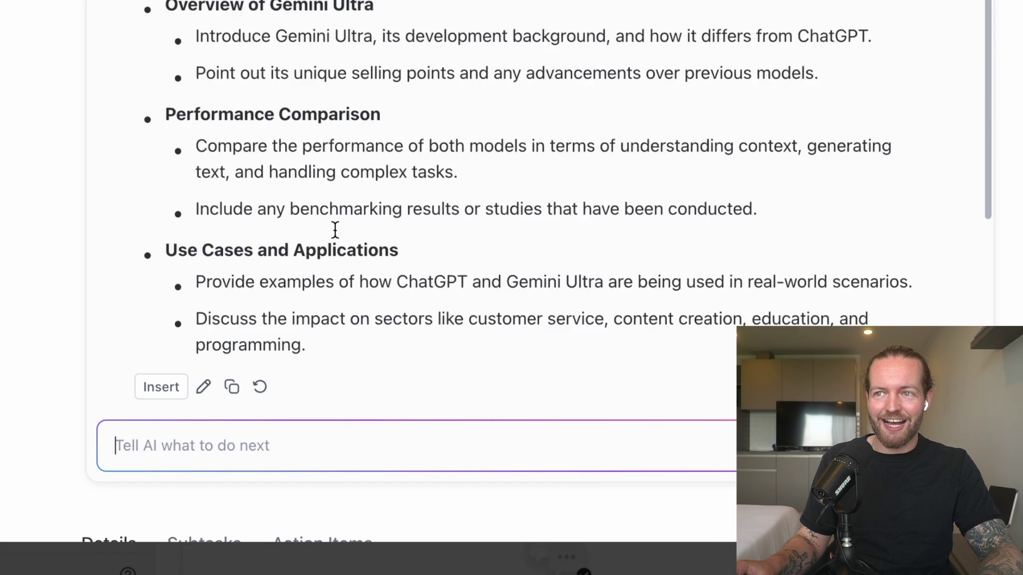
{"action": "type", "text": "™"}
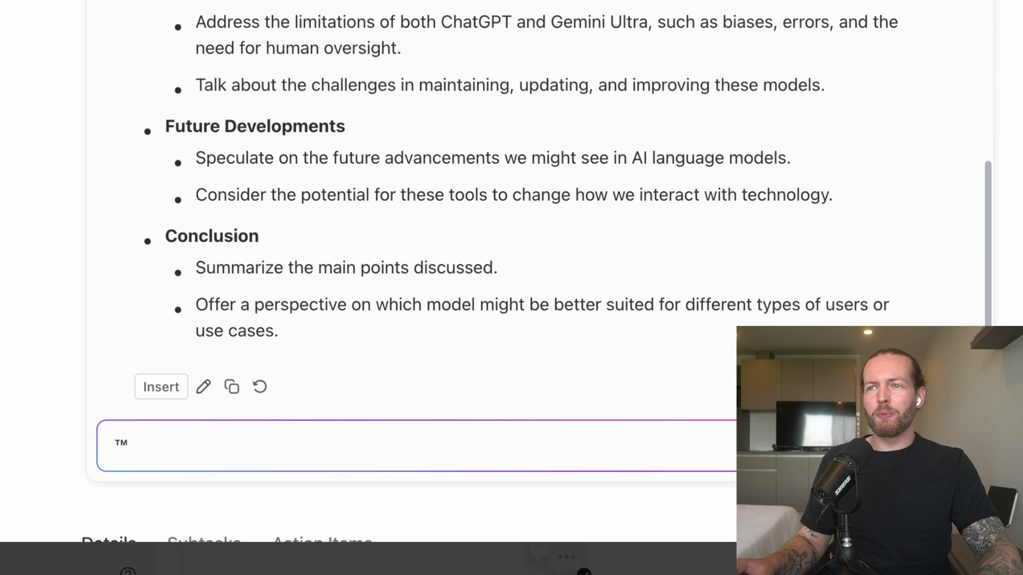
{"action": "key", "text": "BackSpace"}
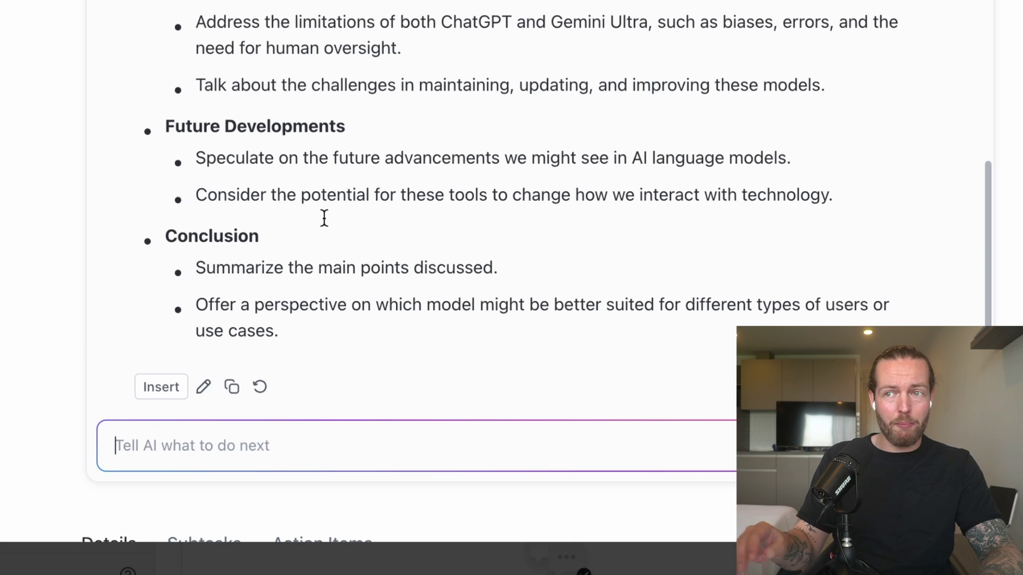
{"action": "scroll", "coordinate": [264, 286], "scroll_direction": "up", "scroll_amount": 10}
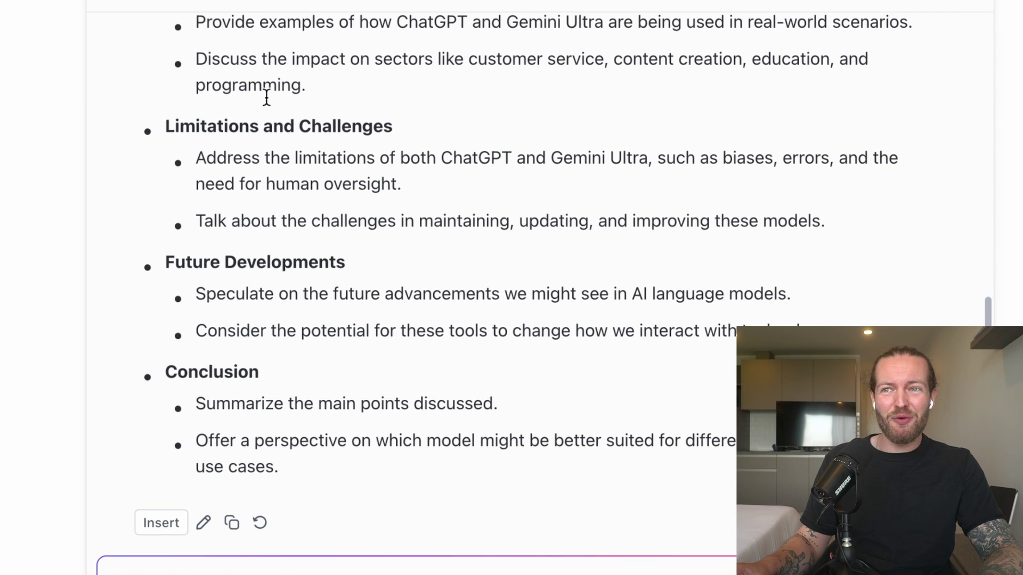
{"action": "scroll", "coordinate": [296, 219], "scroll_direction": "up", "scroll_amount": 5}
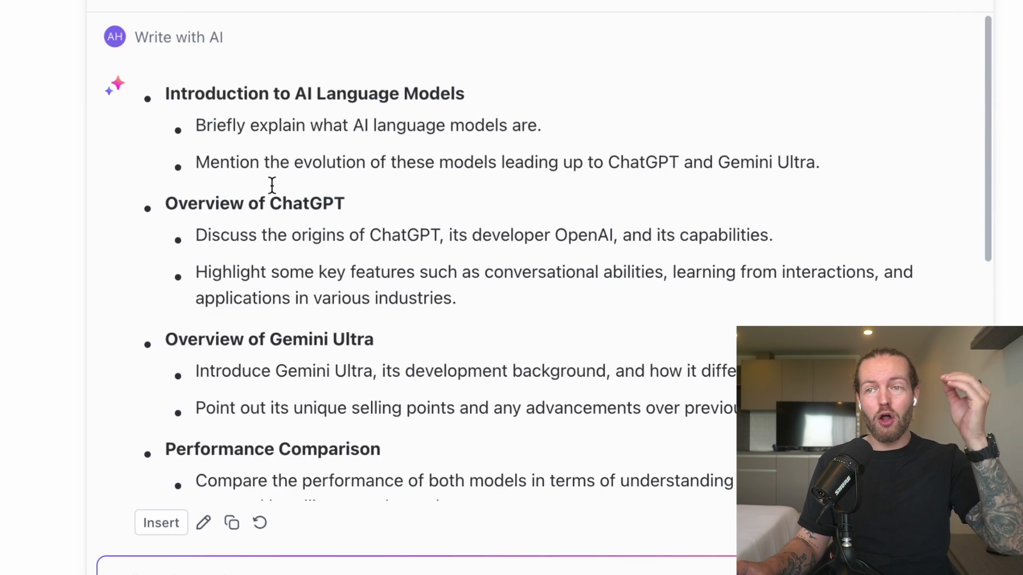
{"action": "scroll", "coordinate": [447, 313], "scroll_direction": "down", "scroll_amount": 10}
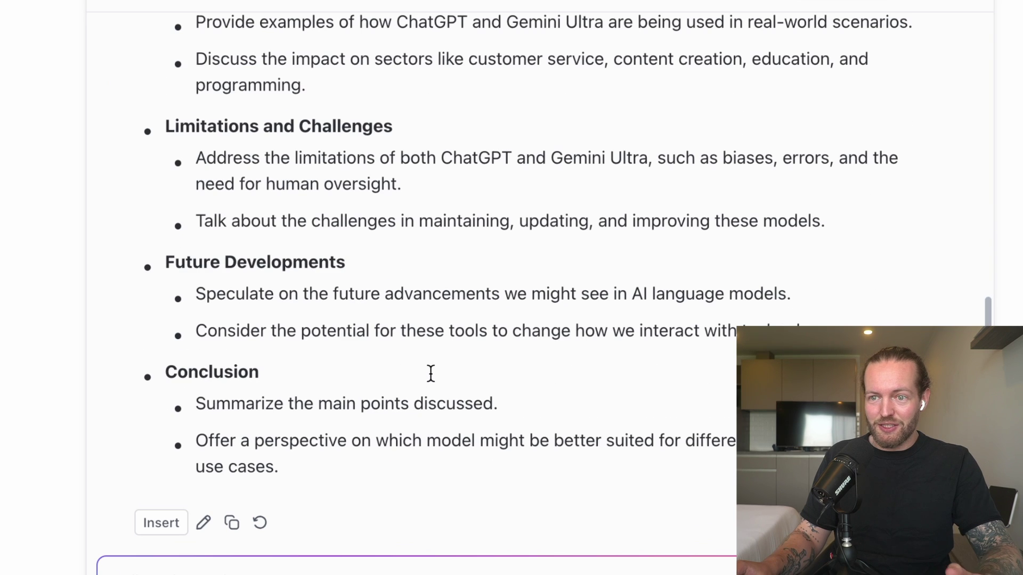
{"action": "scroll", "coordinate": [397, 373], "scroll_direction": "down", "scroll_amount": 3}
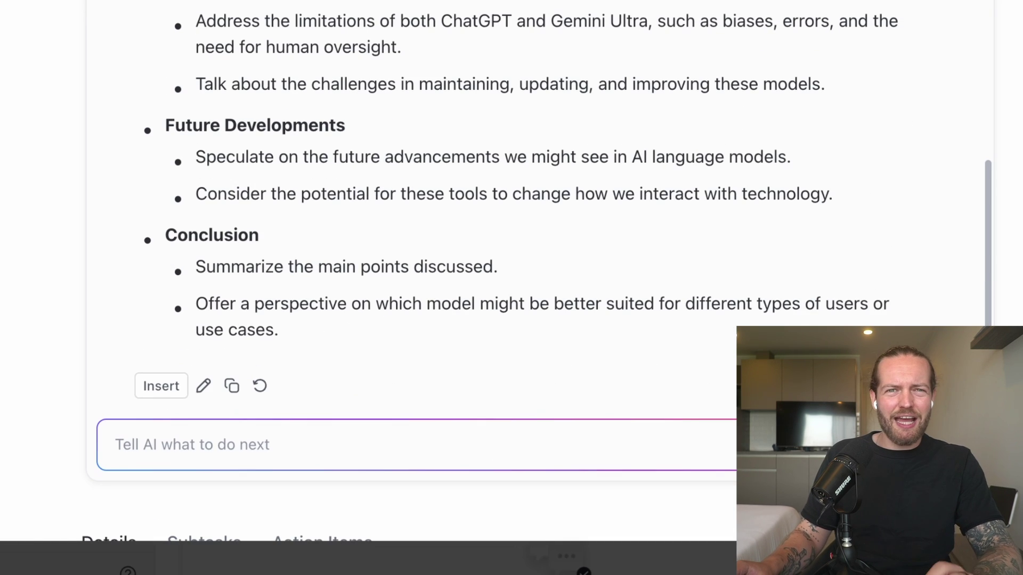
Step: Ask AI to go deeper into what to test with examples, insert the reply, and expand the description
{"action": "left_click", "coordinate": [423, 437]}
{"action": "type", "text": "Can you go deeper into the spesifics of what to test with examples?"}
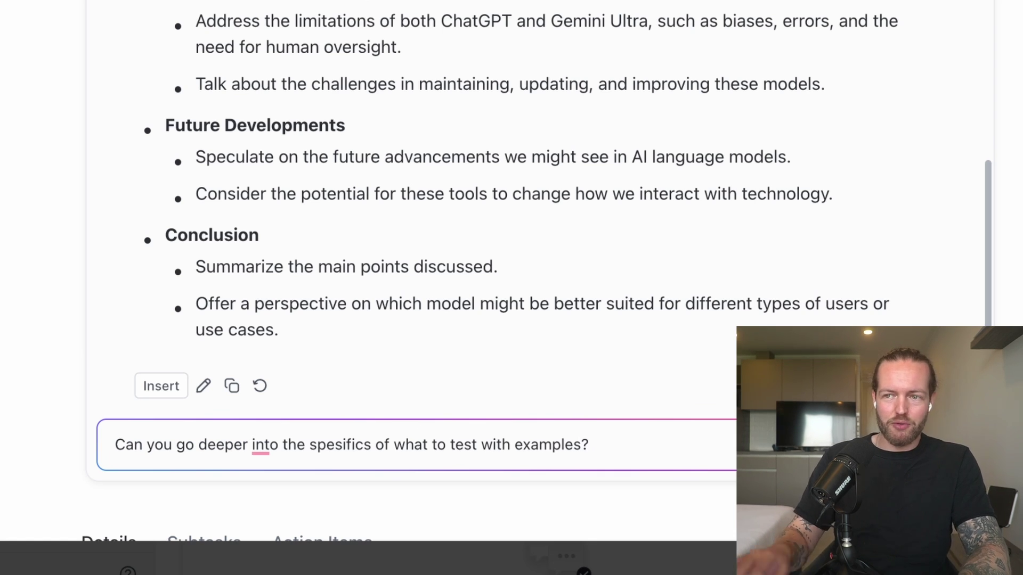
{"action": "key", "text": "Return"}
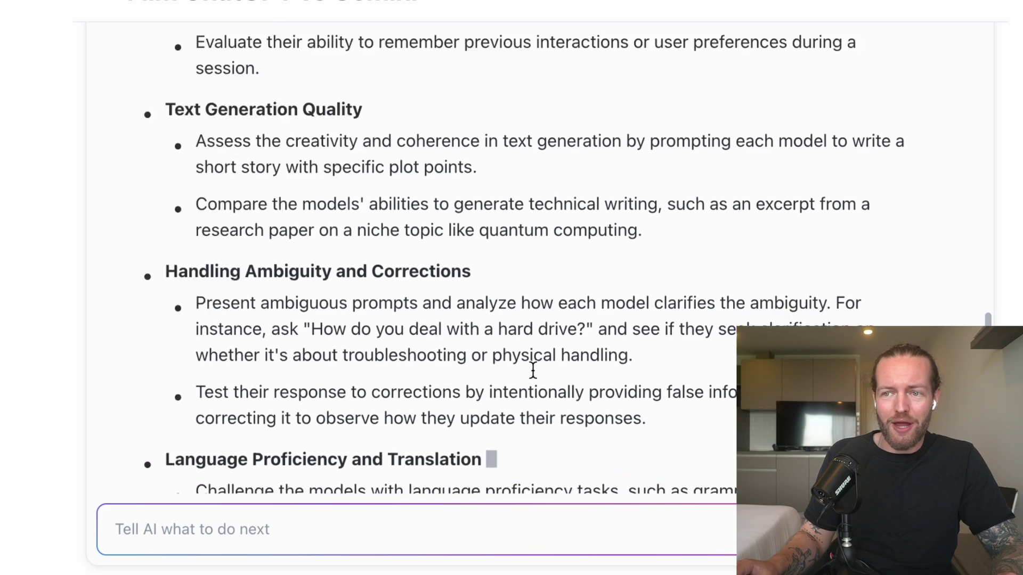
{"action": "scroll", "coordinate": [531, 377], "scroll_direction": "up", "scroll_amount": 3}
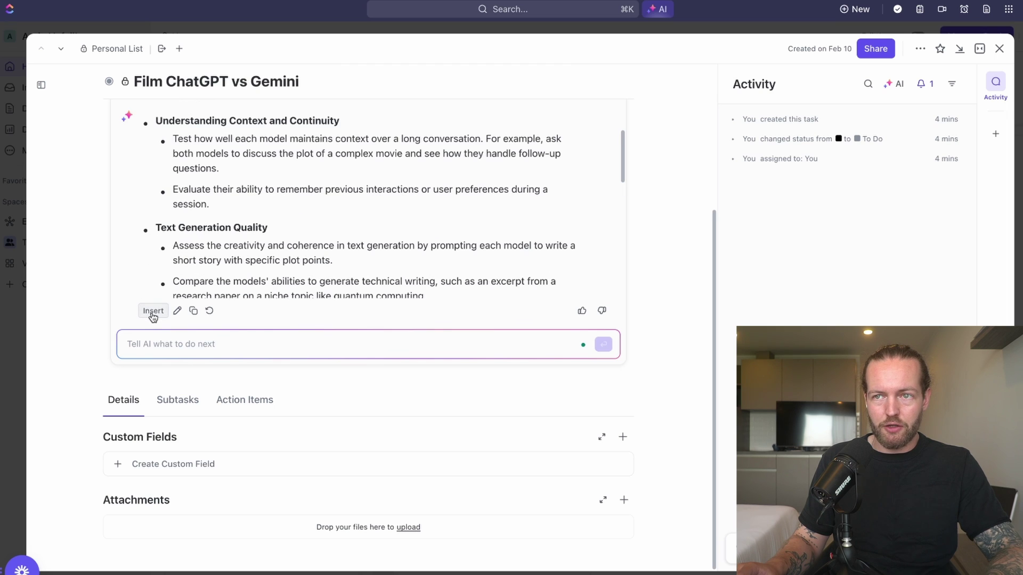
{"action": "left_click", "coordinate": [152, 312]}
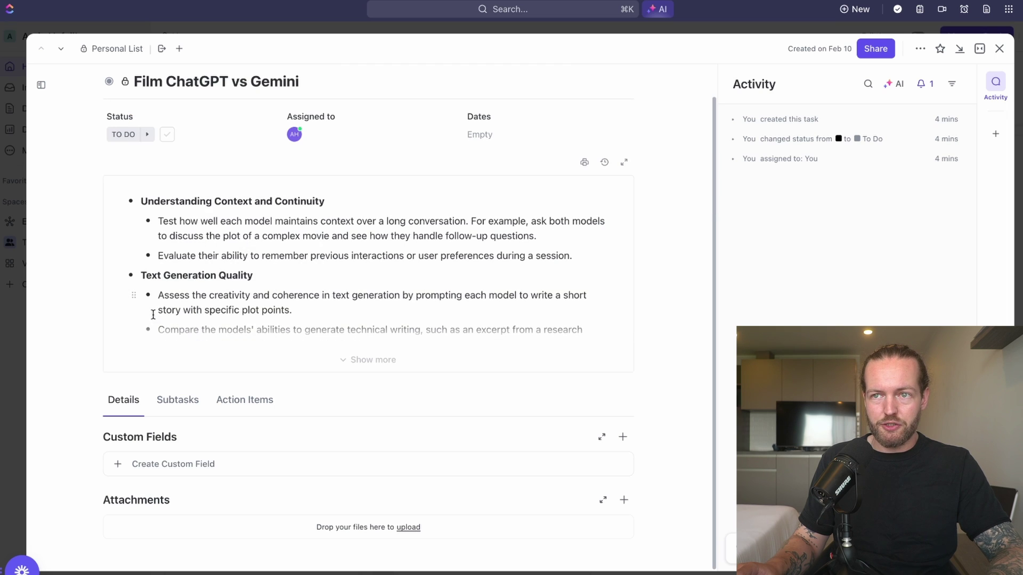
{"action": "left_click", "coordinate": [356, 359]}
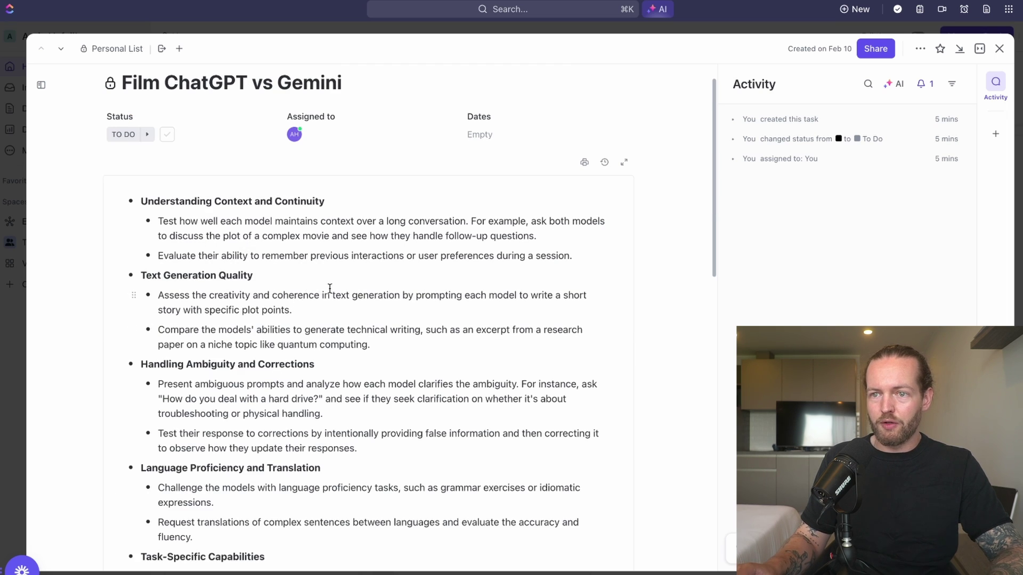
{"action": "scroll", "coordinate": [330, 288], "scroll_direction": "down", "scroll_amount": 15}
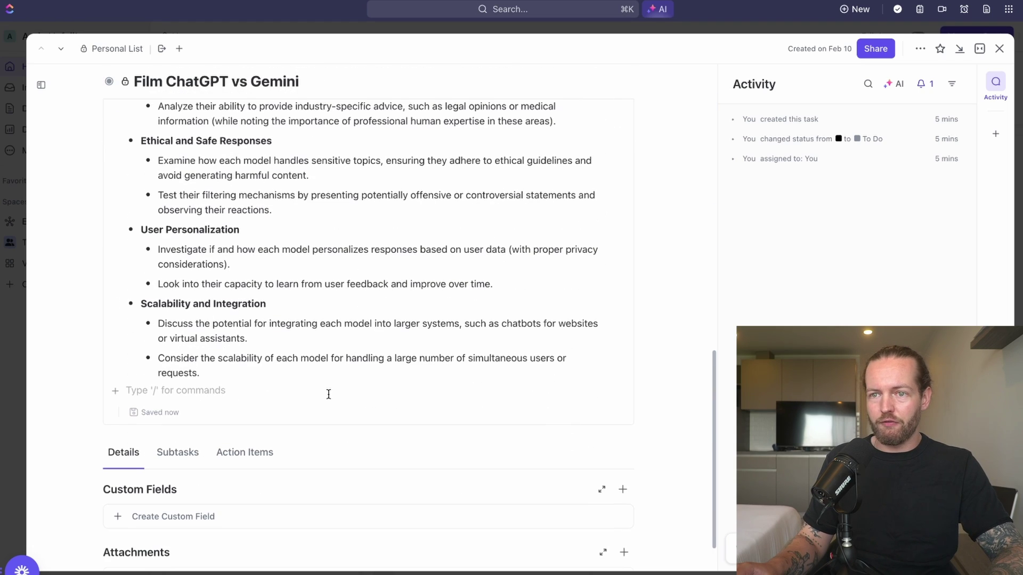
Step: Read the ClickUp AI page intro and scroll to the comparison table's Subtask generation row
{"action": "scroll", "coordinate": [329, 394], "scroll_direction": "down", "scroll_amount": 2}
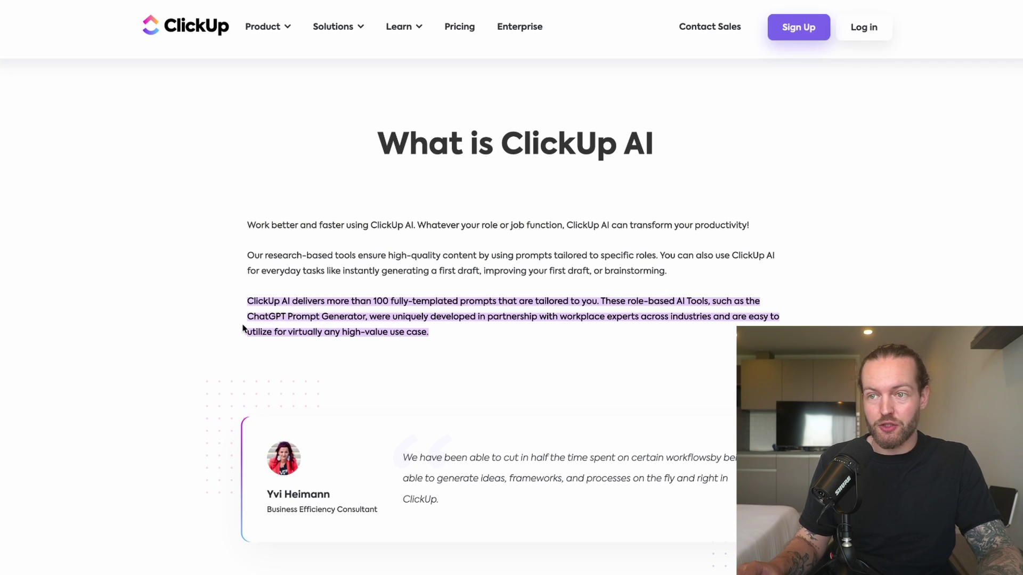
{"action": "left_click_drag", "start_coordinate": [247, 318], "coordinate": [292, 318]}
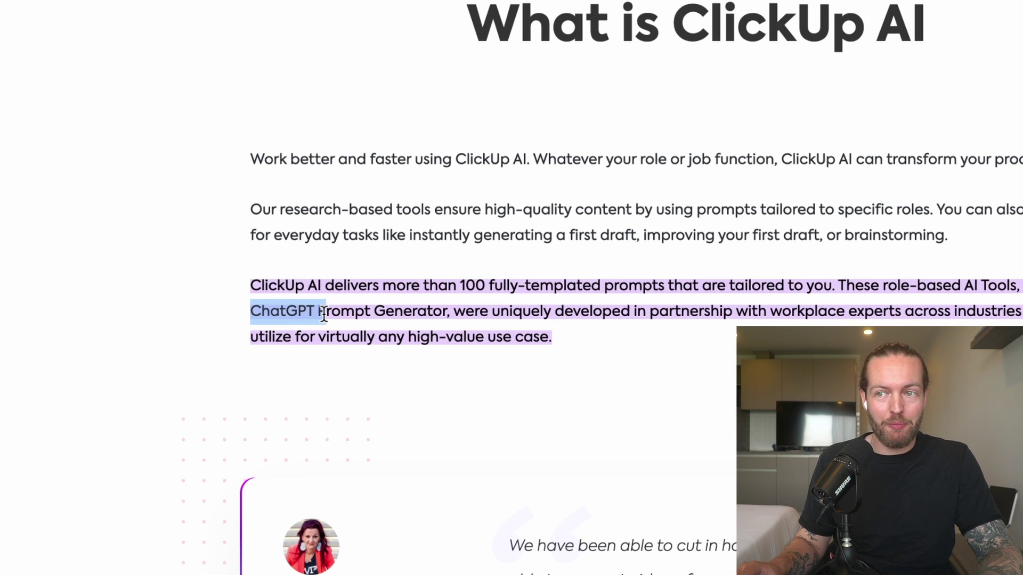
{"action": "left_click", "coordinate": [450, 399]}
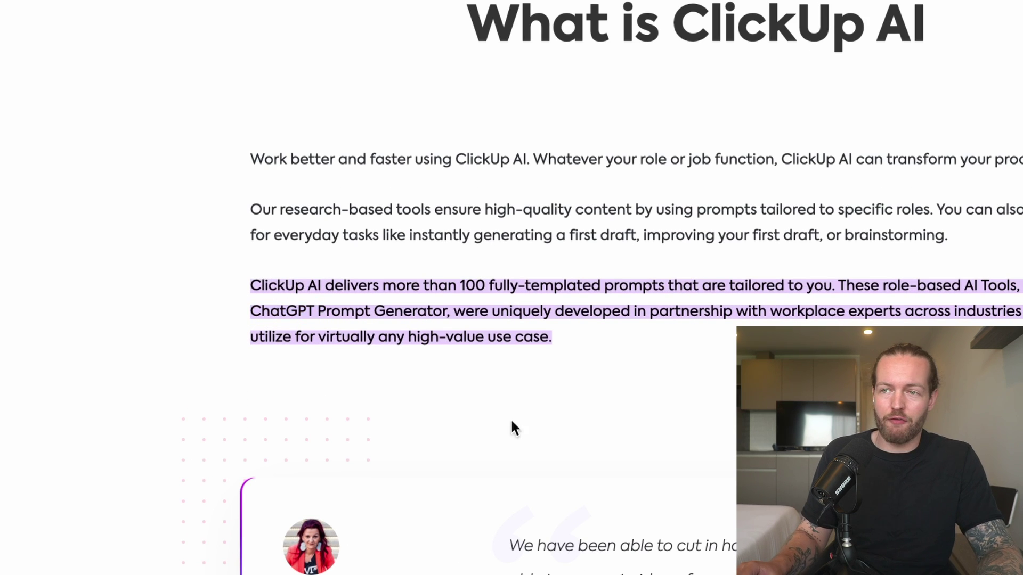
{"action": "scroll", "coordinate": [560, 442], "scroll_direction": "down", "scroll_amount": 6}
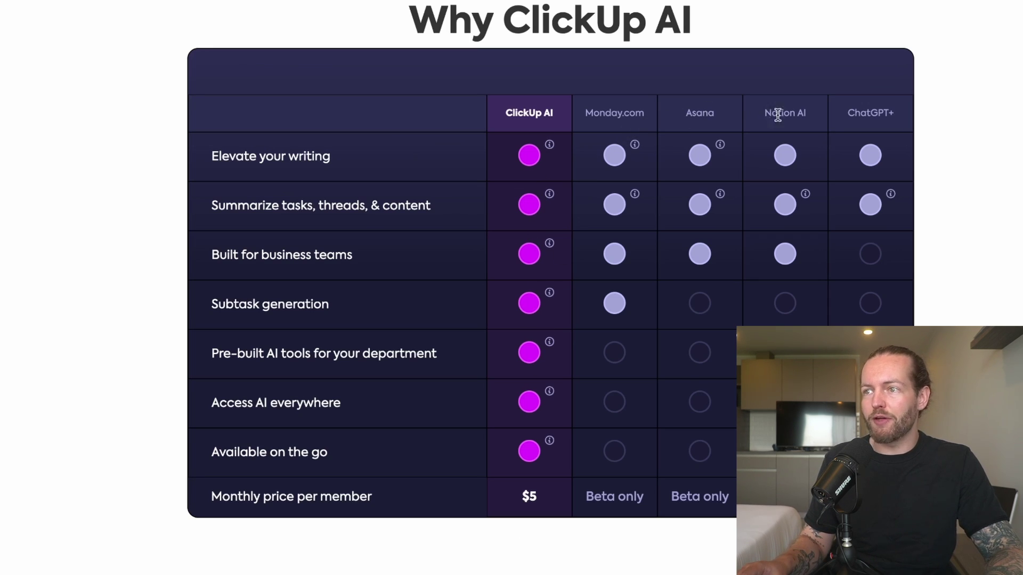
{"action": "left_click_drag", "start_coordinate": [330, 305], "coordinate": [210, 308]}
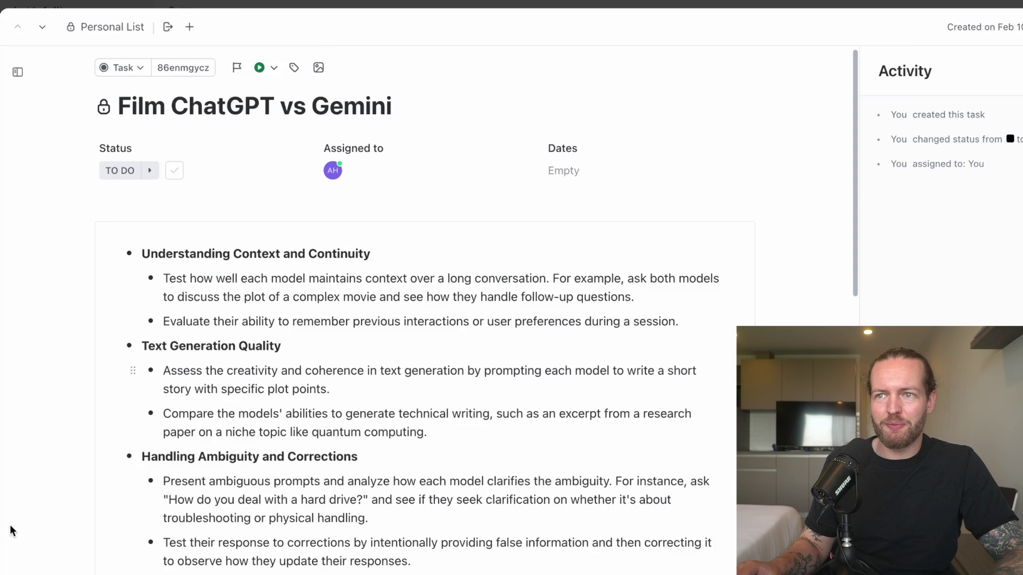
Step: Show the task's subtasks and accept AI-suggested testing subtasks drawn from the description
{"action": "scroll", "coordinate": [240, 415], "scroll_direction": "down", "scroll_amount": 15}
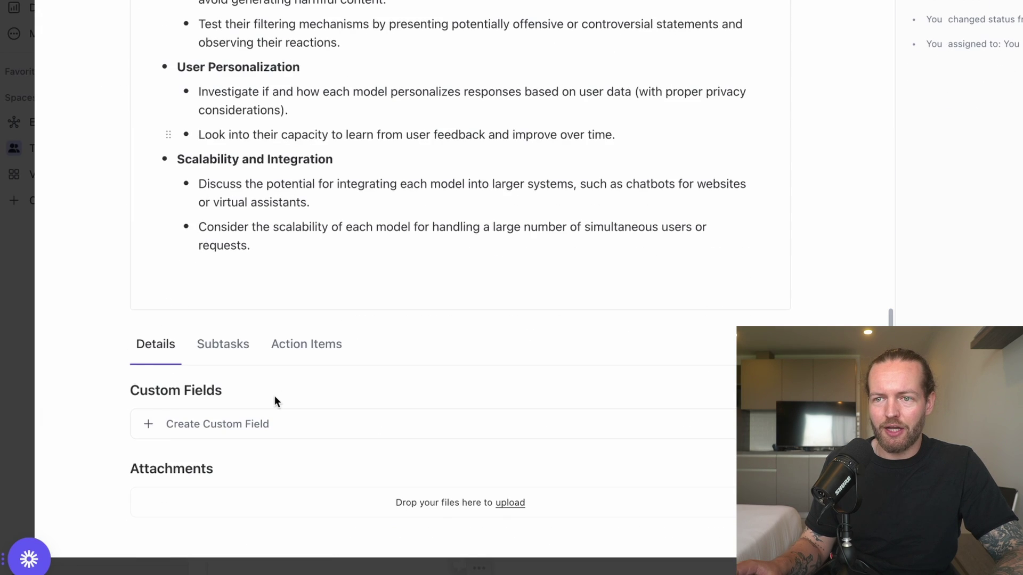
{"action": "scroll", "coordinate": [236, 420], "scroll_direction": "up", "scroll_amount": 1}
{"action": "left_click", "coordinate": [224, 365]}
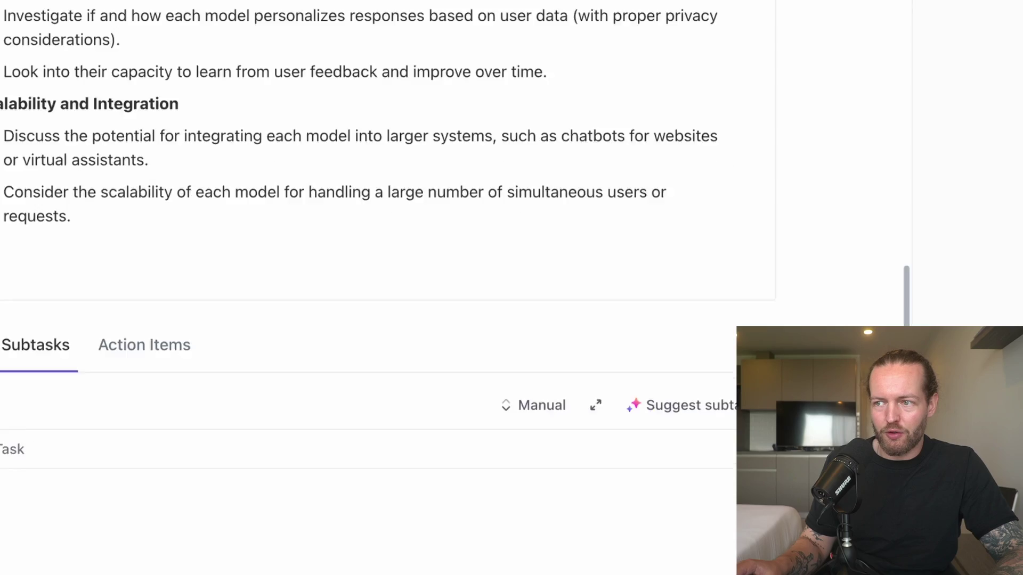
{"action": "left_click", "coordinate": [720, 414]}
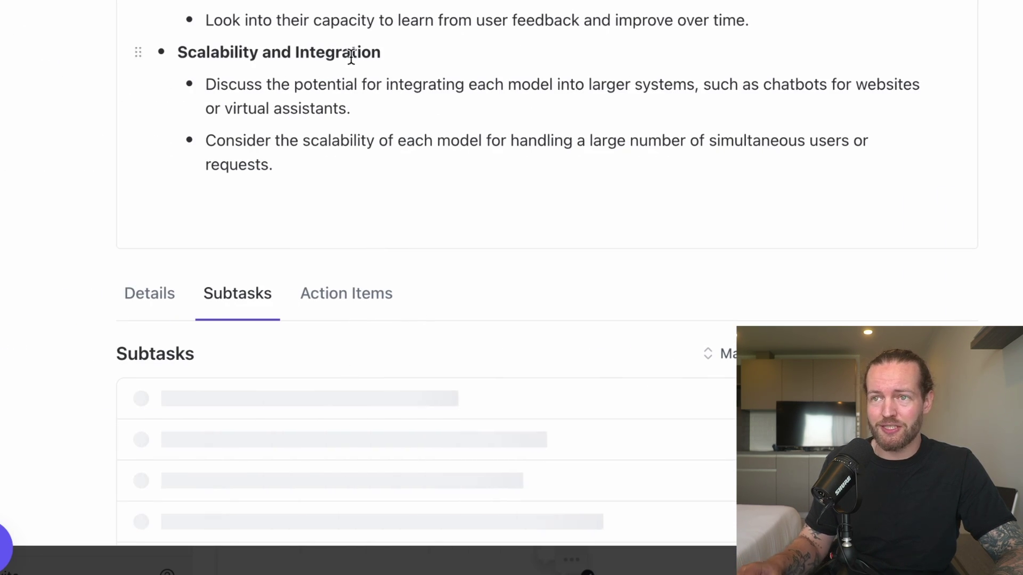
{"action": "scroll", "coordinate": [506, 276], "scroll_direction": "down", "scroll_amount": 3}
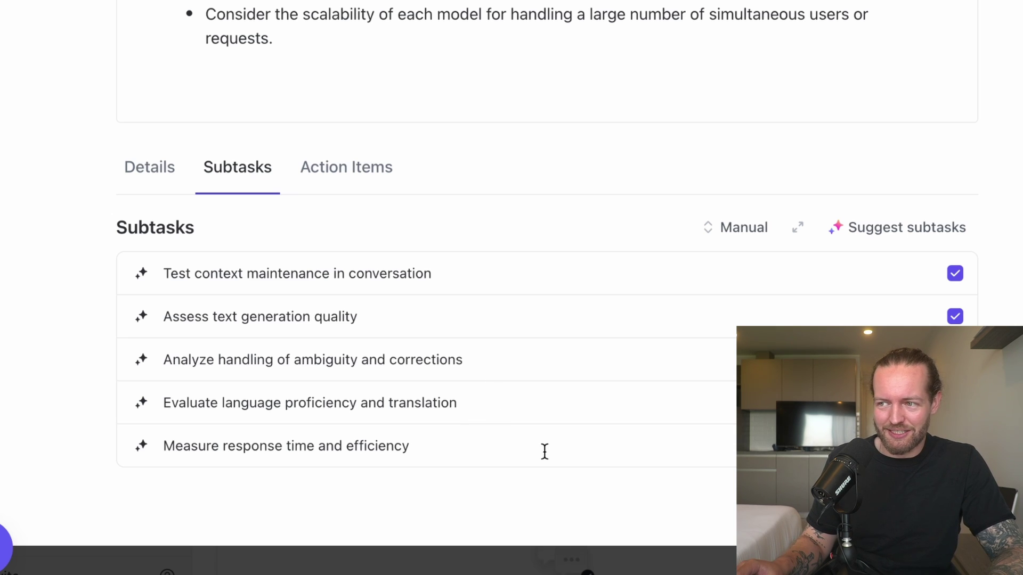
{"action": "scroll", "coordinate": [148, 222], "scroll_direction": "down", "scroll_amount": 1}
{"action": "scroll", "coordinate": [121, 217], "scroll_direction": "up", "scroll_amount": 15}
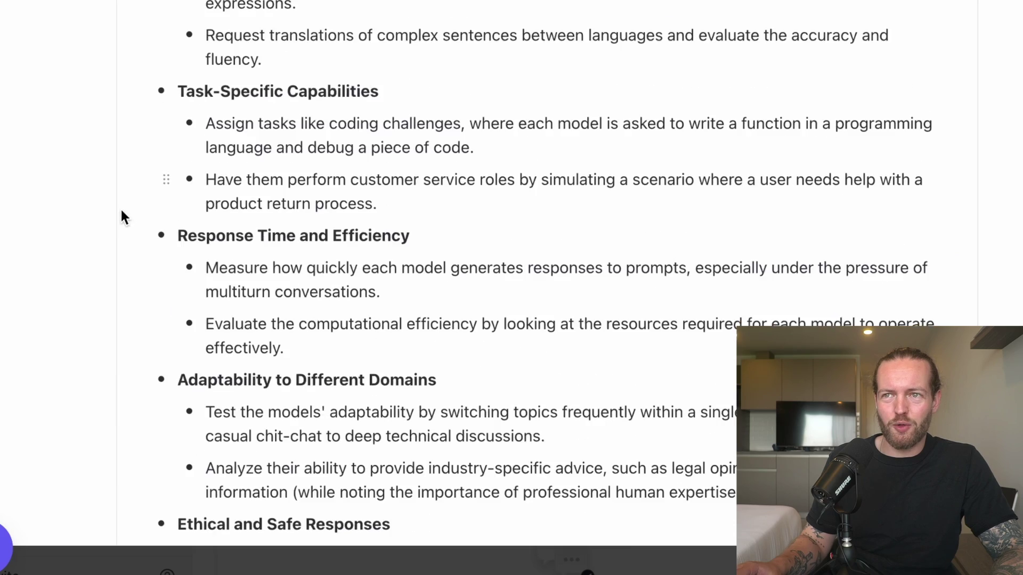
{"action": "scroll", "coordinate": [286, 94], "scroll_direction": "down", "scroll_amount": 5}
{"action": "scroll", "coordinate": [287, 93], "scroll_direction": "down", "scroll_amount": 10}
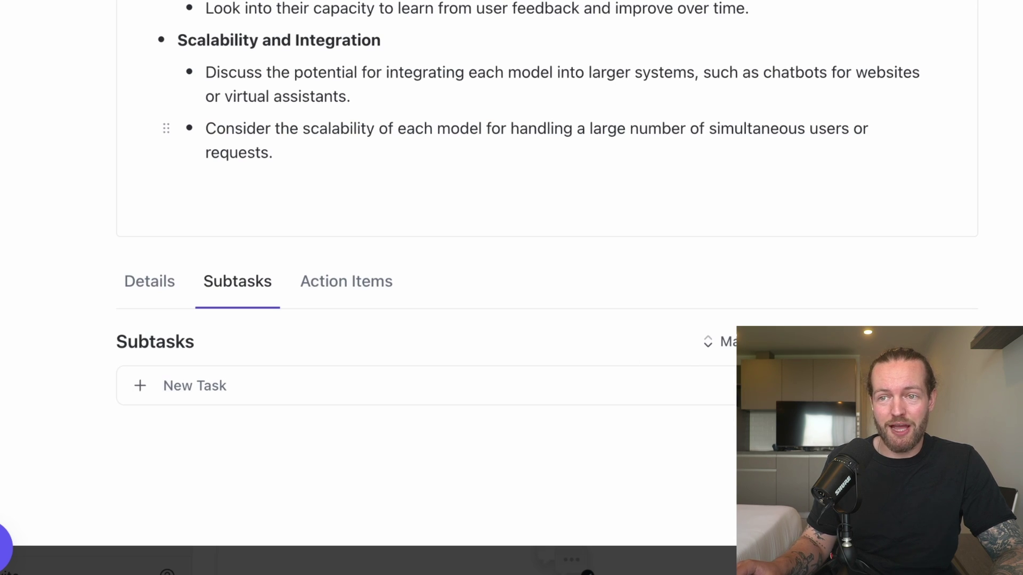
Step: Request more AI subtask suggestions and review the additions, up to nine subtasks
{"action": "left_click", "coordinate": [905, 224]}
{"action": "scroll", "coordinate": [1008, 200], "scroll_direction": "down", "scroll_amount": 4}
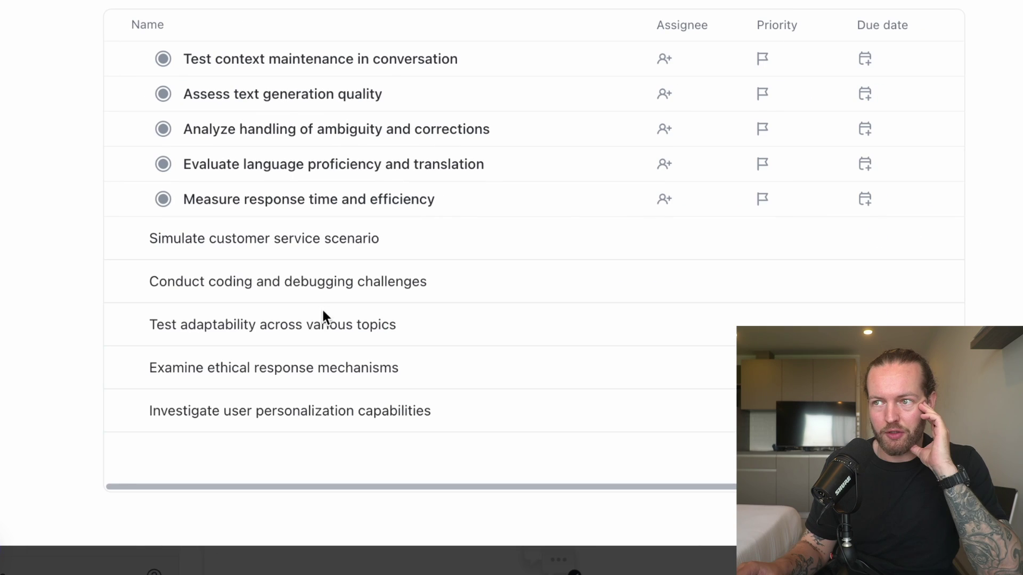
{"action": "scroll", "coordinate": [50, 162], "scroll_direction": "up", "scroll_amount": 9}
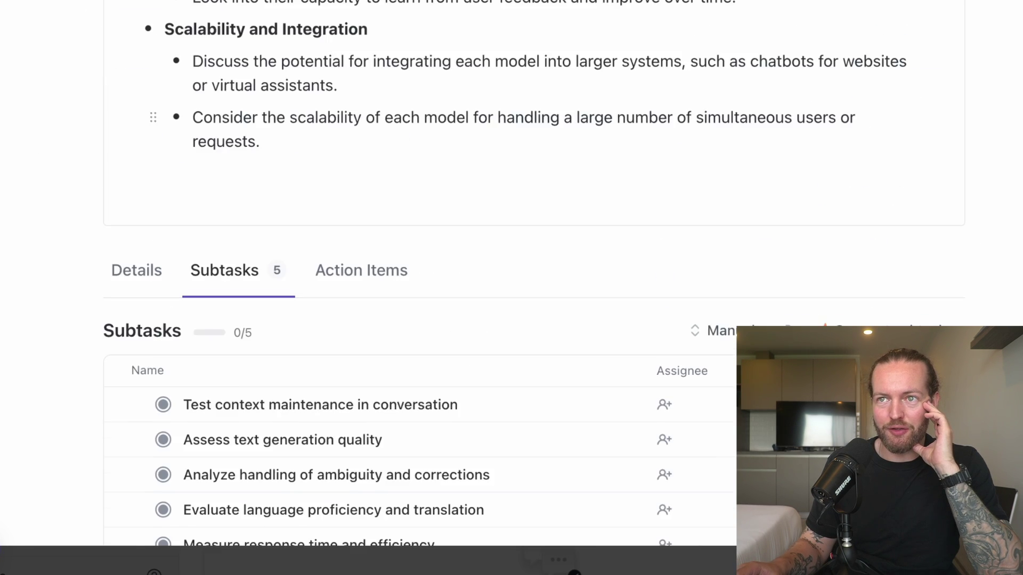
{"action": "scroll", "coordinate": [50, 162], "scroll_direction": "down", "scroll_amount": 3}
{"action": "scroll", "coordinate": [235, 32], "scroll_direction": "up", "scroll_amount": 5}
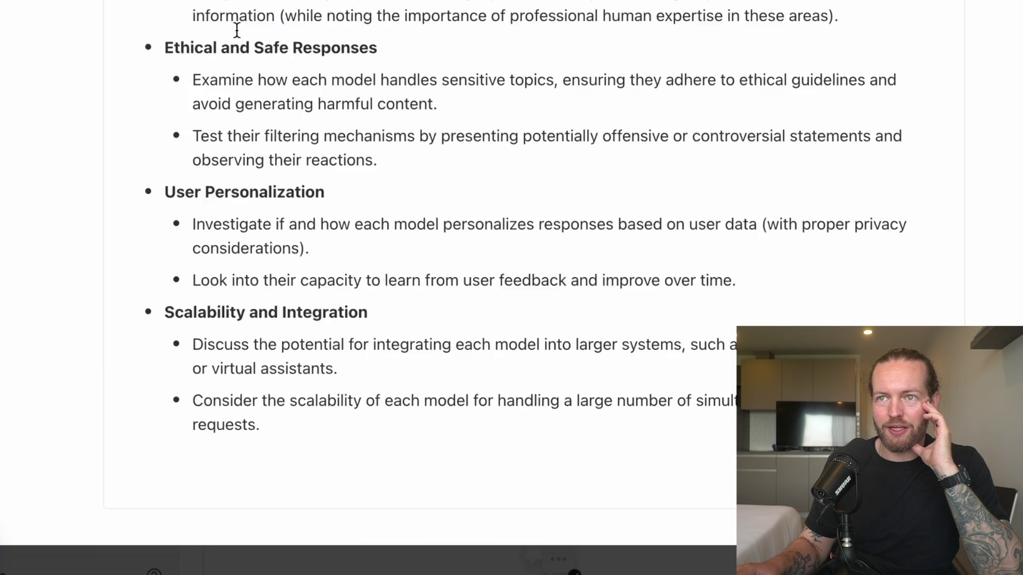
{"action": "scroll", "coordinate": [235, 31], "scroll_direction": "down", "scroll_amount": 11}
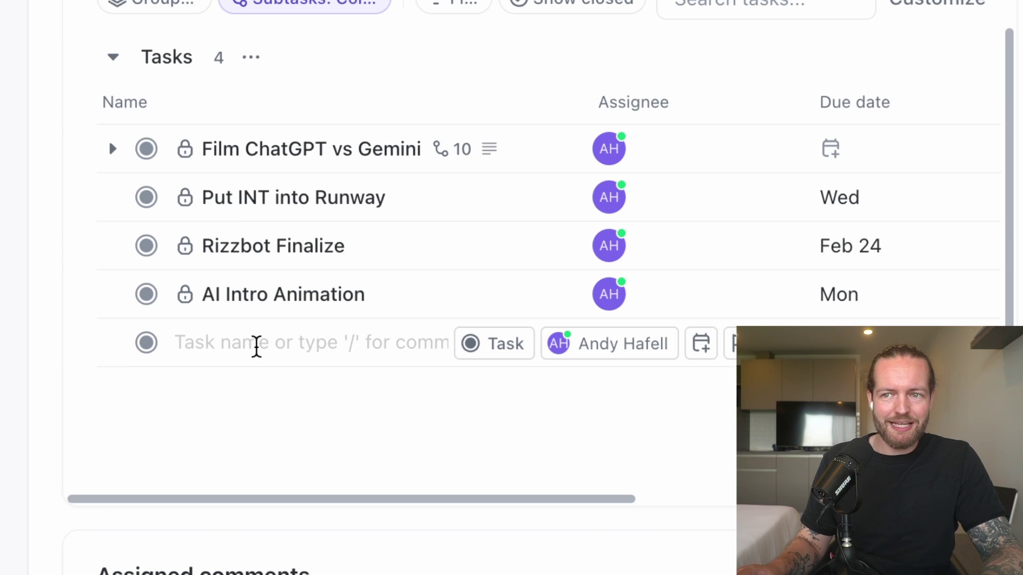
Step: Create the Setup Email Campaign task and discard the AI's first five subtask suggestions
{"action": "type", "text": "Setup Email Campaign"}
{"action": "key", "text": "Return"}
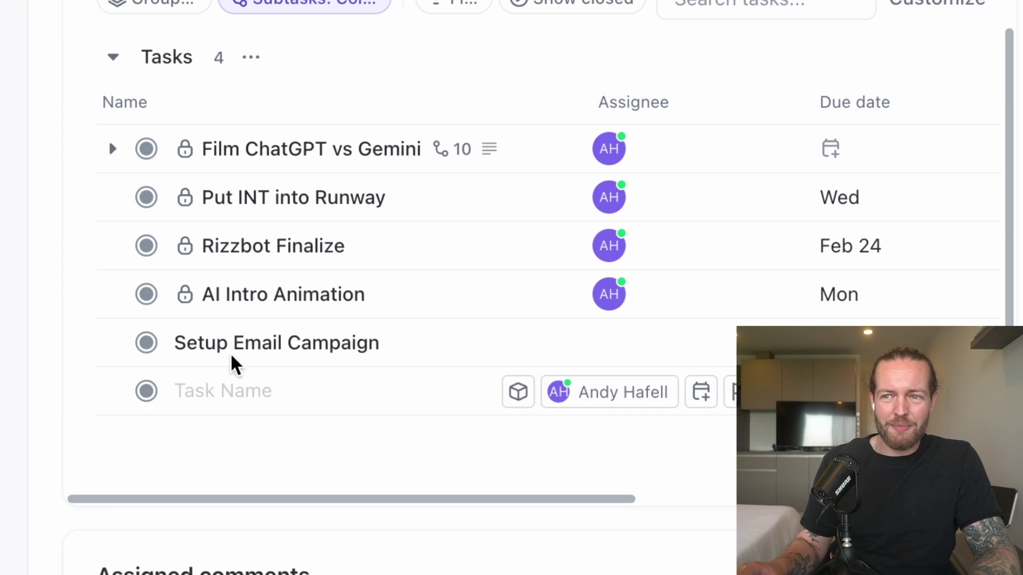
{"action": "key", "text": "Escape"}
{"action": "left_click", "coordinate": [395, 356]}
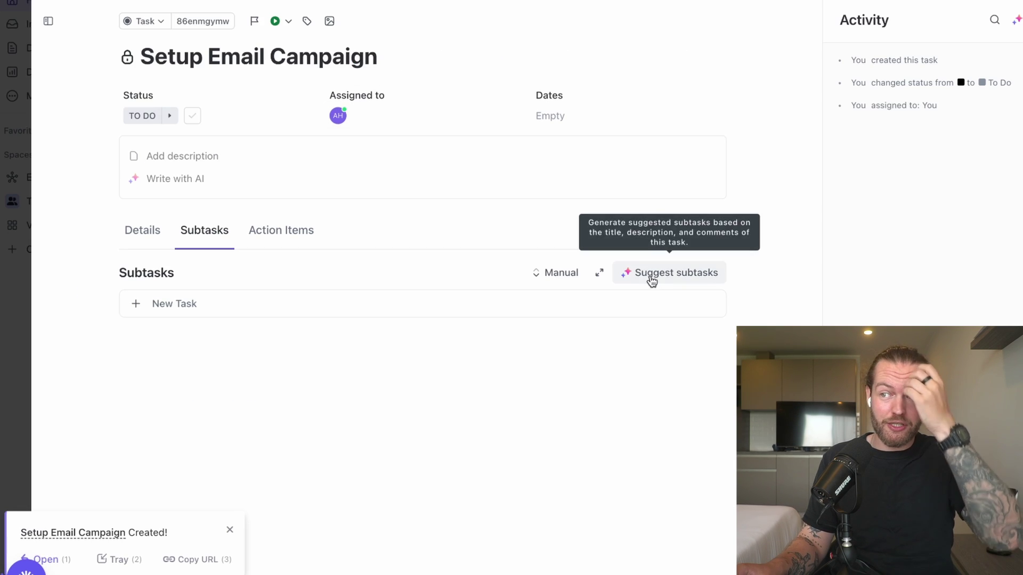
{"action": "left_click", "coordinate": [682, 281]}
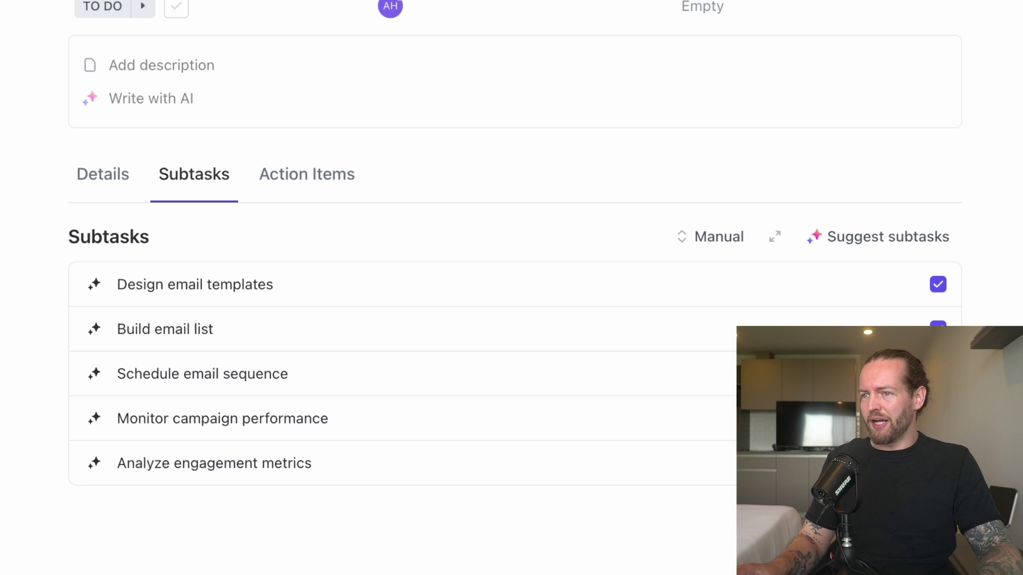
{"action": "left_click", "coordinate": [407, 122]}
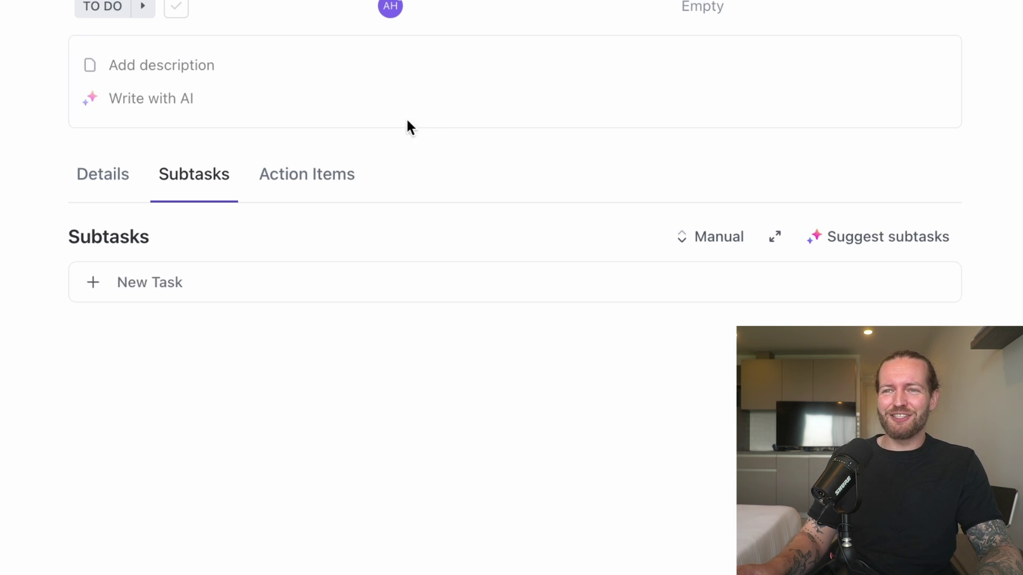
Step: Paste the four-item plan as the Setup Email Campaign description
{"action": "left_click", "coordinate": [276, 77]}
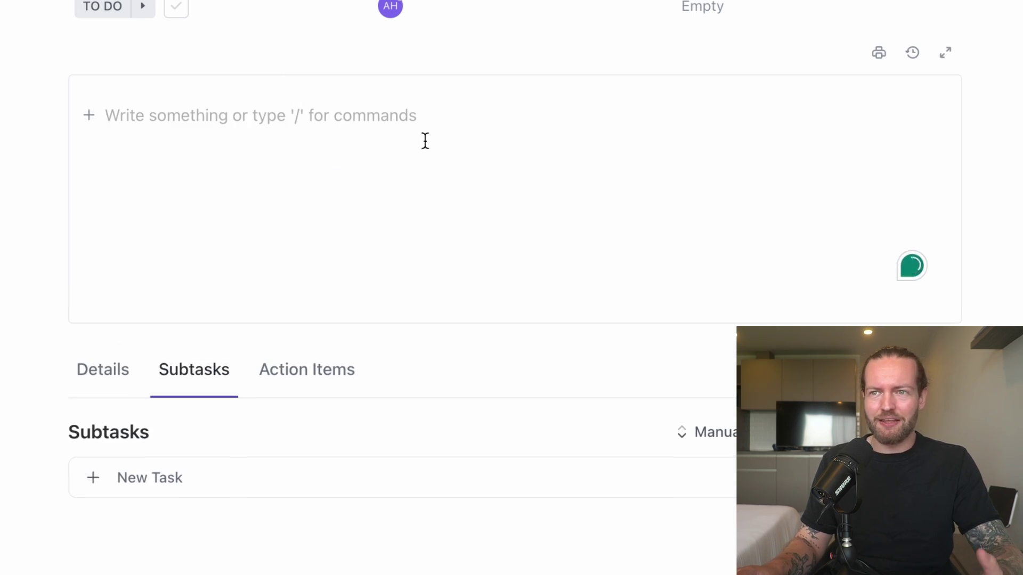
{"action": "type", "text": "Make Lead Magnet Promote Lead Magnet Make 4 Day Email Series Survey Audience"}
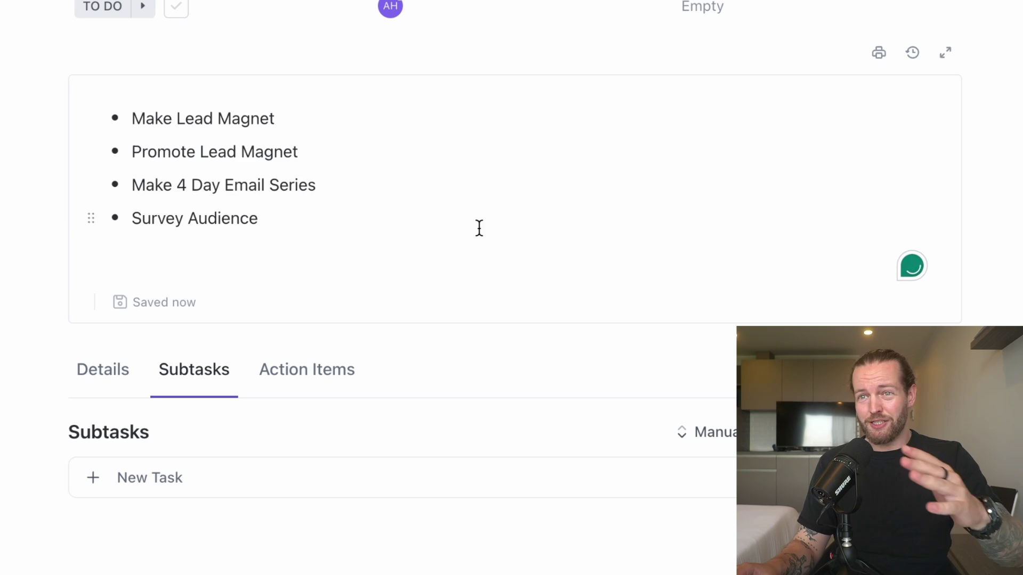
{"action": "left_click", "coordinate": [45, 368]}
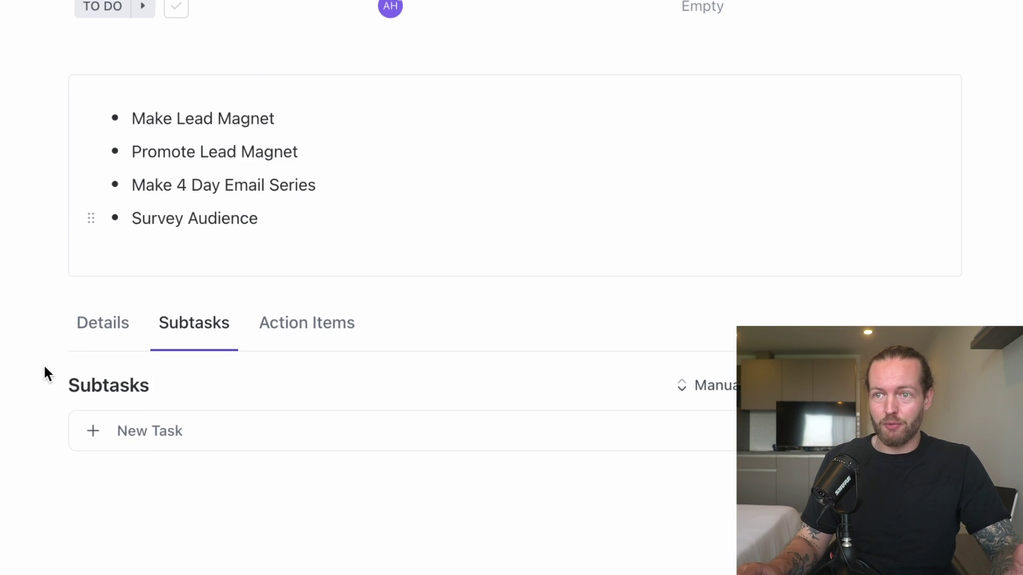
Step: Accept four AI-suggested subtasks from the new description; a further request generates none
{"action": "left_click", "coordinate": [879, 386]}
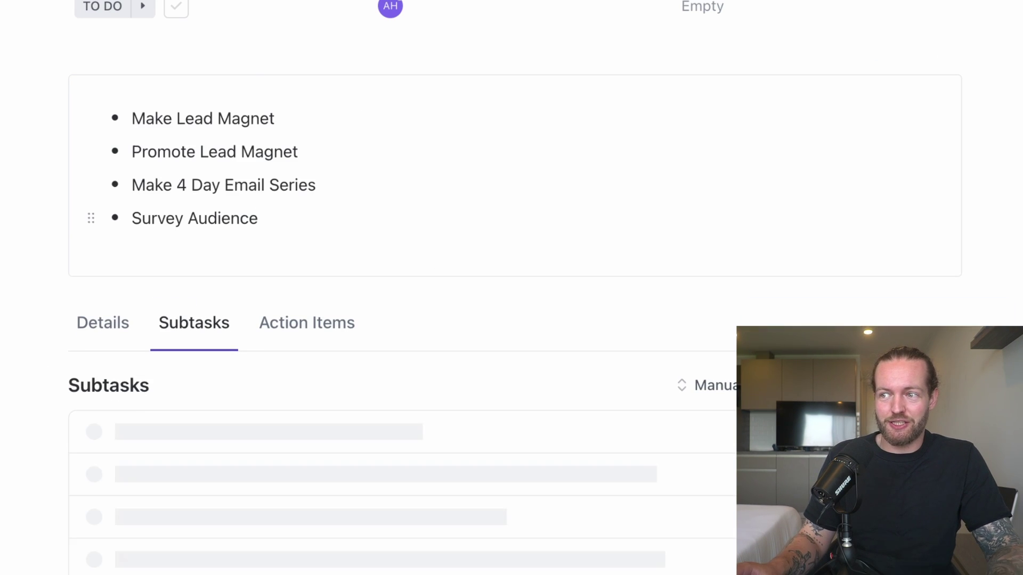
{"action": "scroll", "coordinate": [309, 463], "scroll_direction": "down", "scroll_amount": 2}
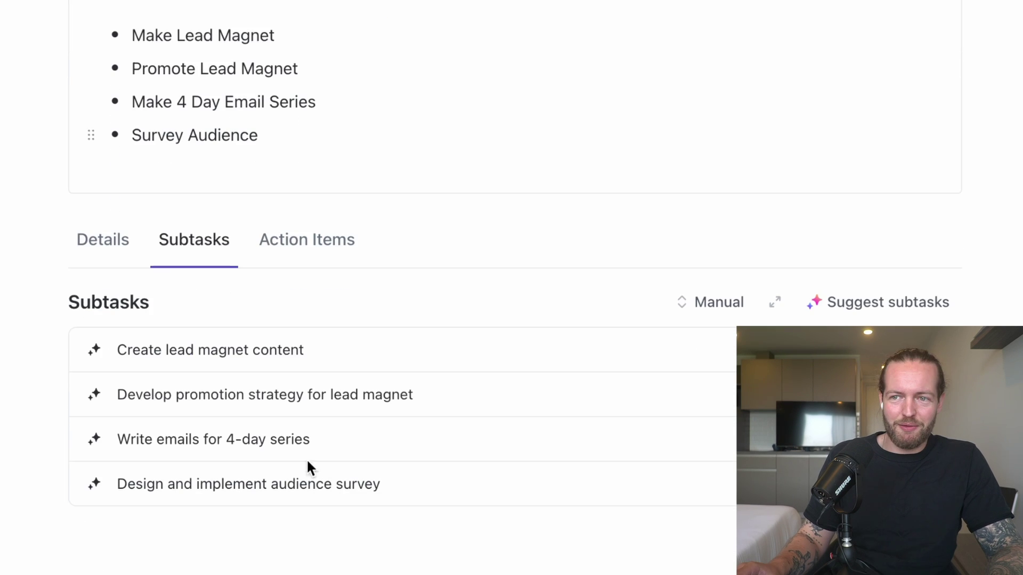
{"action": "left_click", "coordinate": [252, 350]}
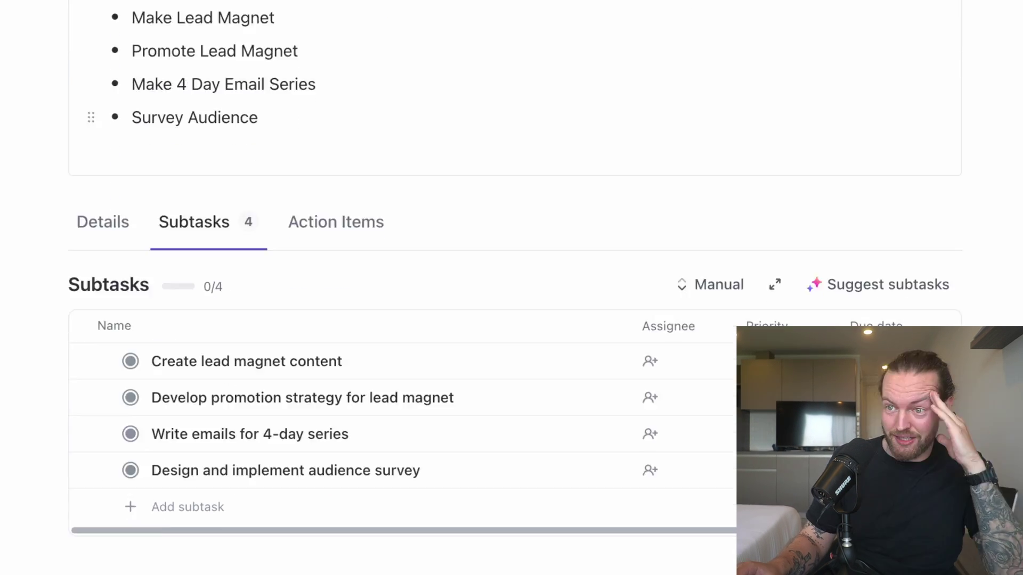
{"action": "left_click", "coordinate": [896, 294]}
{"action": "scroll", "coordinate": [986, 326], "scroll_direction": "down", "scroll_amount": 4}
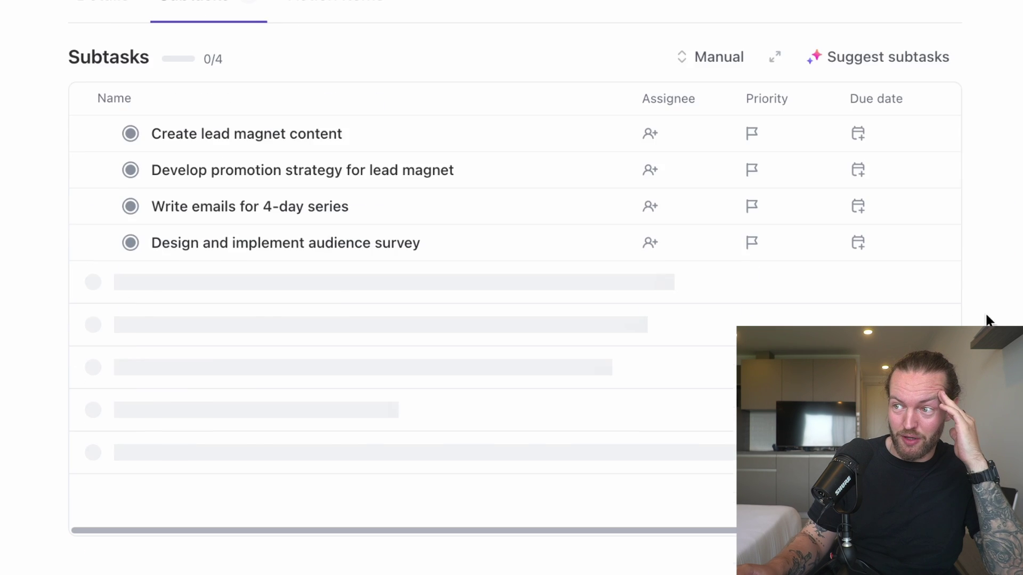
{"action": "left_click_drag", "start_coordinate": [149, 438], "coordinate": [261, 458]}
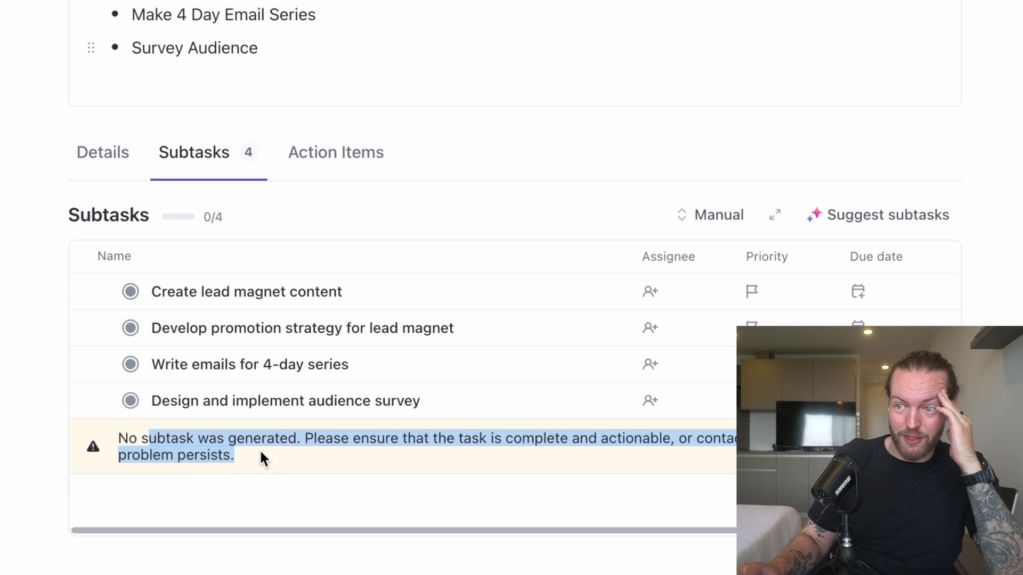
{"action": "scroll", "coordinate": [294, 471], "scroll_direction": "up", "scroll_amount": 2}
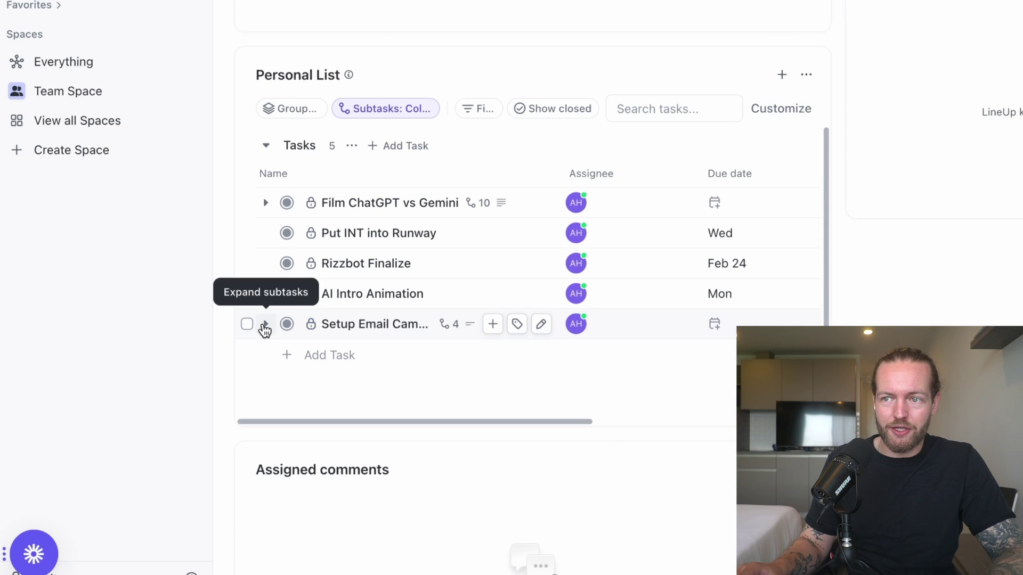
Step: Expand Setup Email Campaign in the Personal List to review its four subtasks
{"action": "left_click", "coordinate": [266, 324]}
{"action": "scroll", "coordinate": [480, 367], "scroll_direction": "down", "scroll_amount": 3}
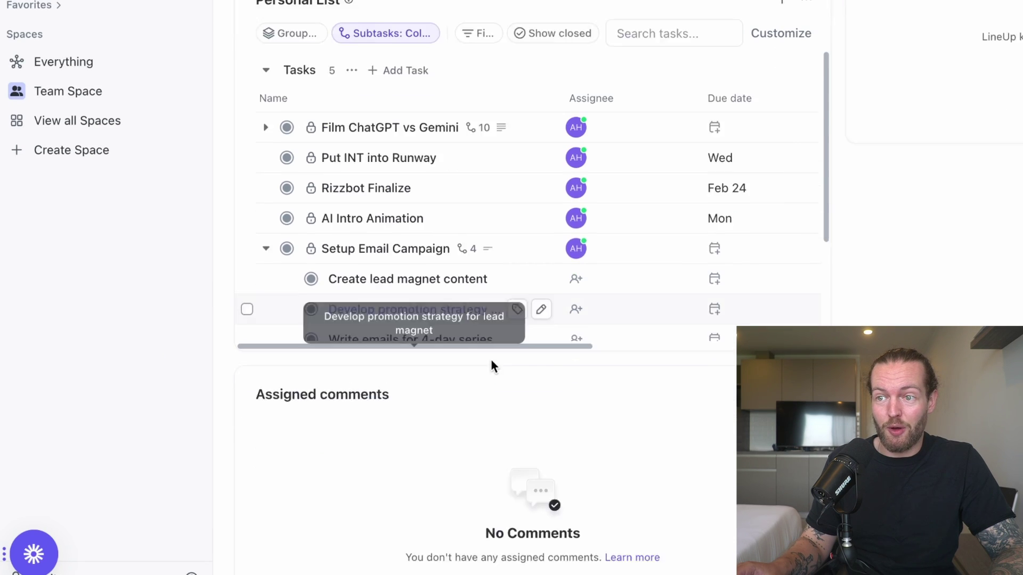
{"action": "scroll", "coordinate": [826, 192], "scroll_direction": "down", "scroll_amount": 3}
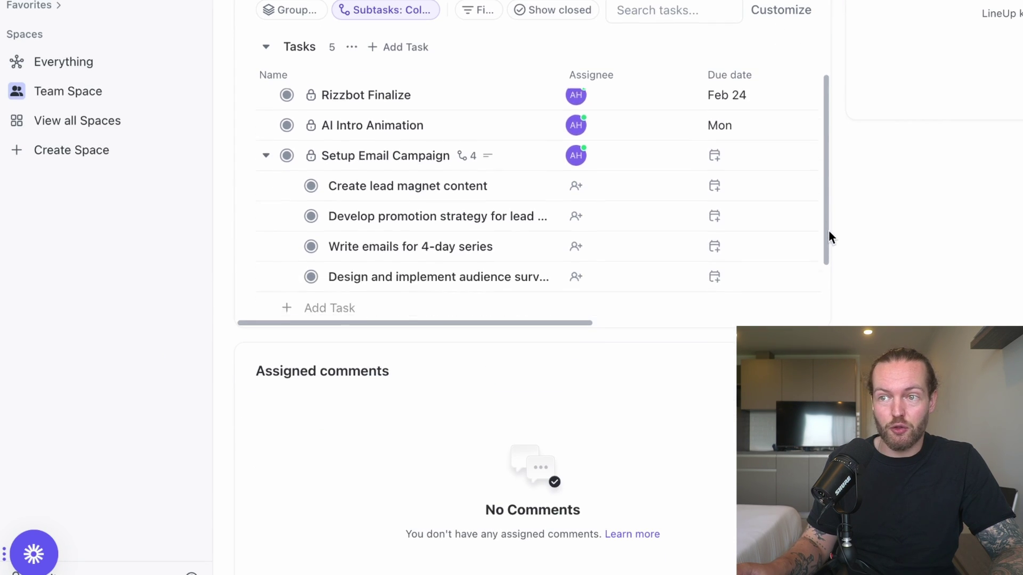
{"action": "scroll", "coordinate": [772, 235], "scroll_direction": "right", "scroll_amount": 2}
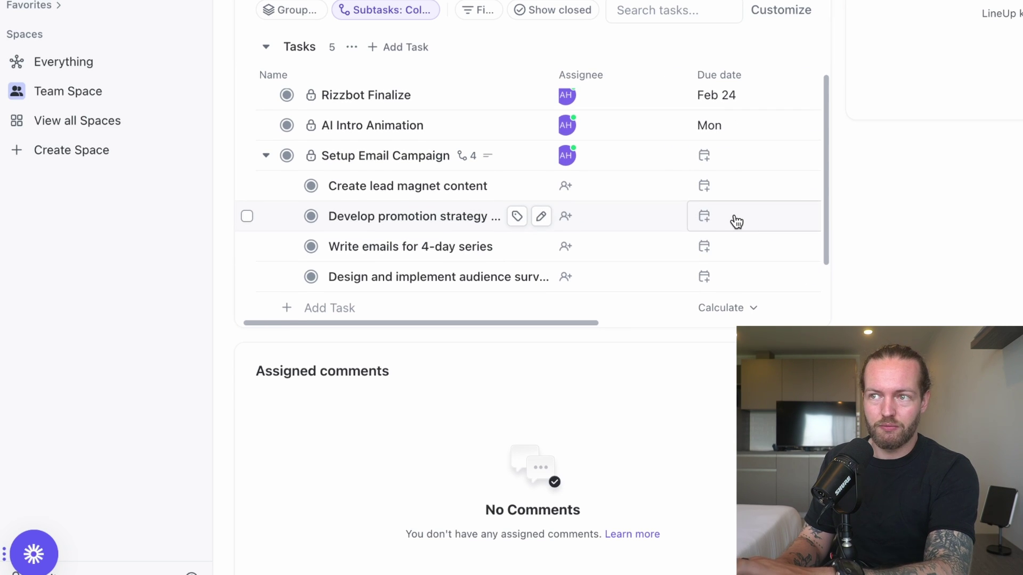
{"action": "scroll", "coordinate": [743, 223], "scroll_direction": "up", "scroll_amount": 1}
{"action": "scroll", "coordinate": [745, 224], "scroll_direction": "left", "scroll_amount": 1}
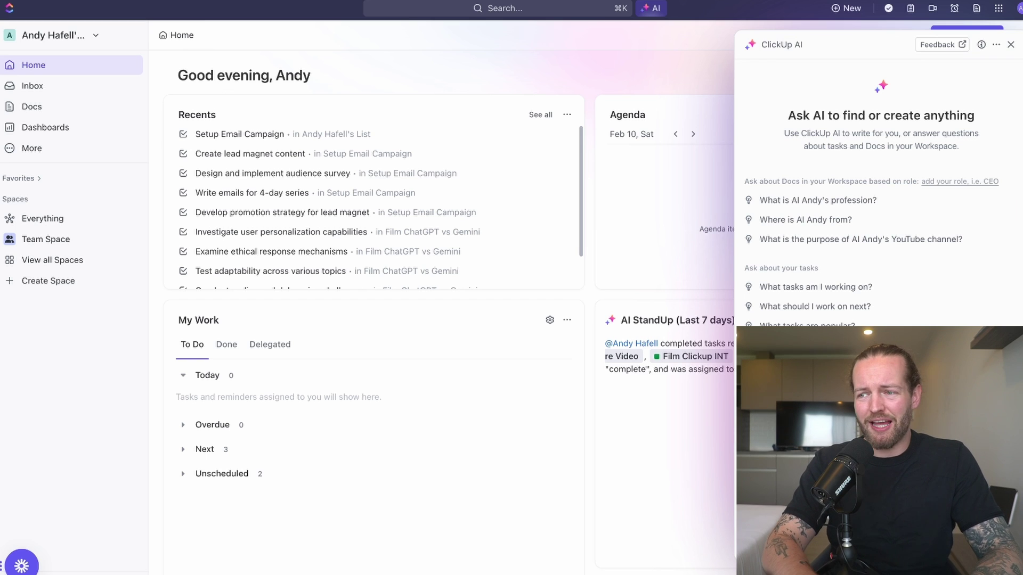
Step: Ask the AI what's due this week, then correct the question to the Film ChatGPT vs Gemini task
{"action": "key", "text": "Return"}
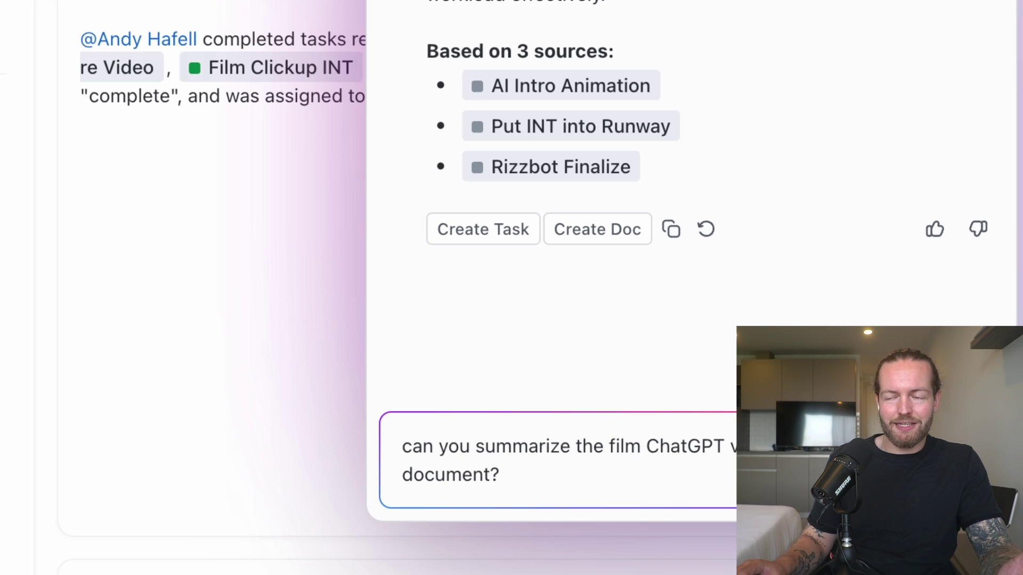
{"action": "key", "text": "Return"}
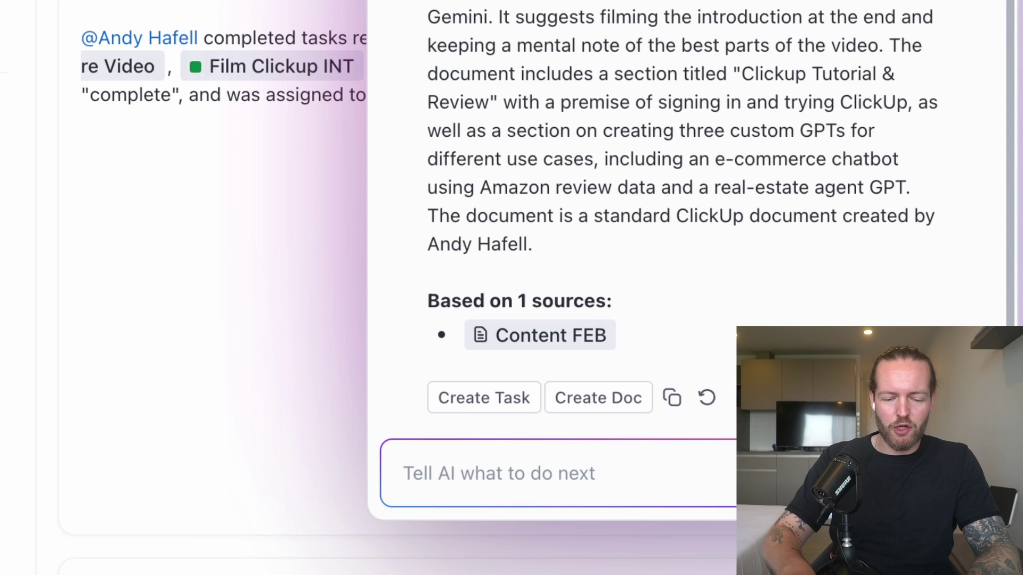
{"action": "type", "text": "oops i meant the task call"}
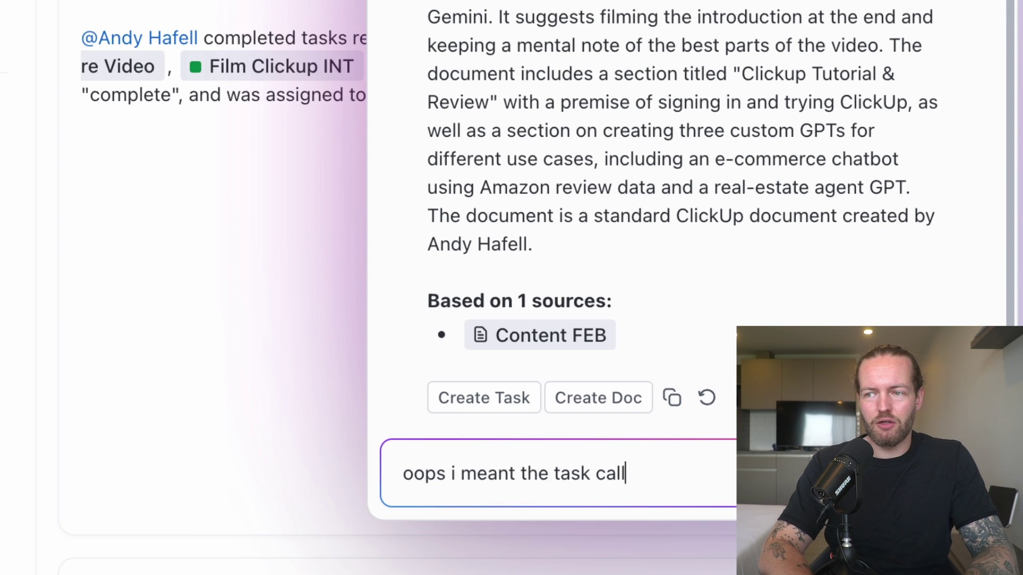
{"action": "type", "text": "ed film chatgpt vs gemini"}
{"action": "key", "text": "Return"}
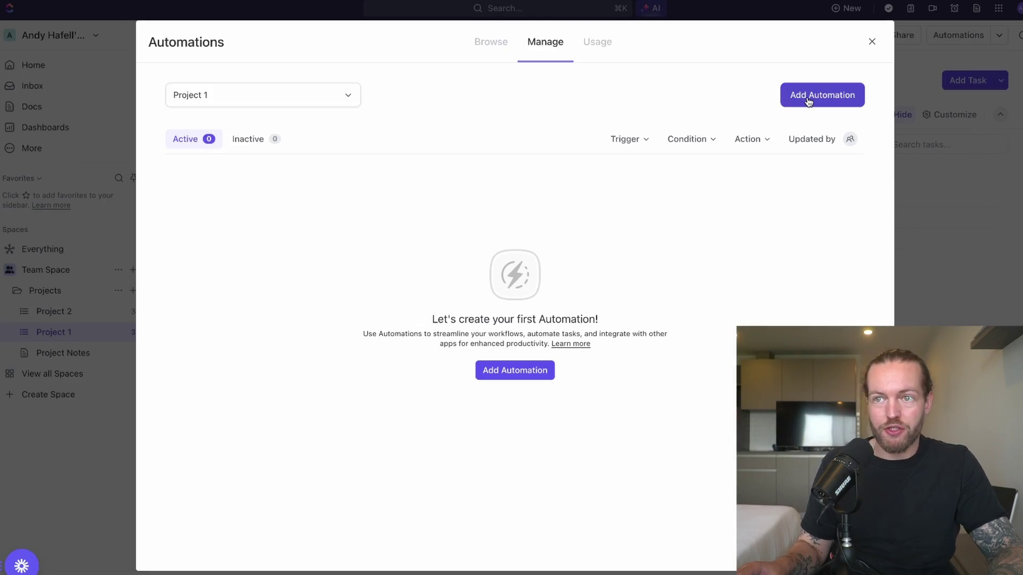
Step: Have Automate with AI build a rule assigning every newly created task or subtask to me
{"action": "left_click", "coordinate": [808, 101]}
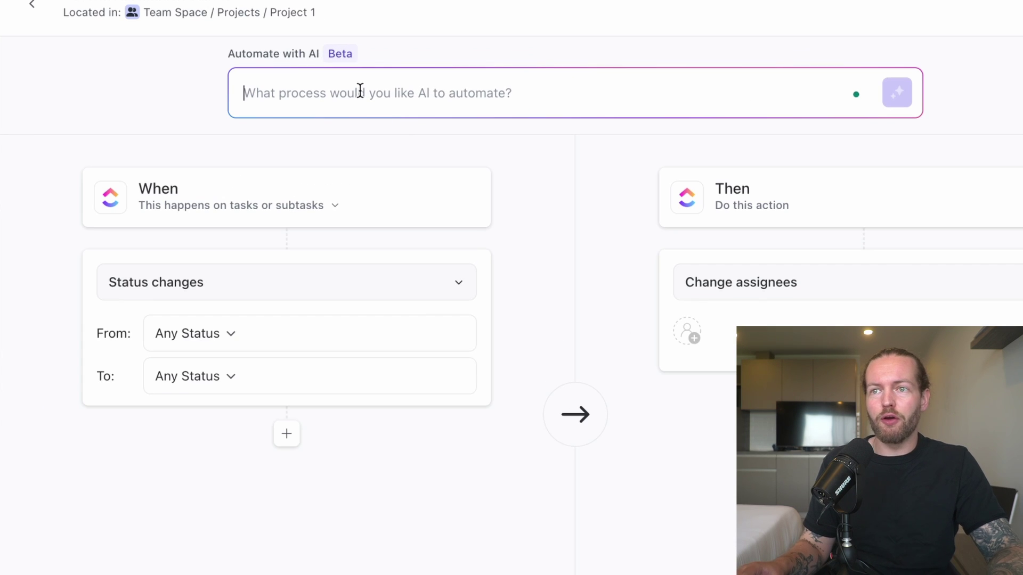
{"action": "left_click", "coordinate": [360, 91]}
{"action": "type", "text": "if a task is created assign it to me"}
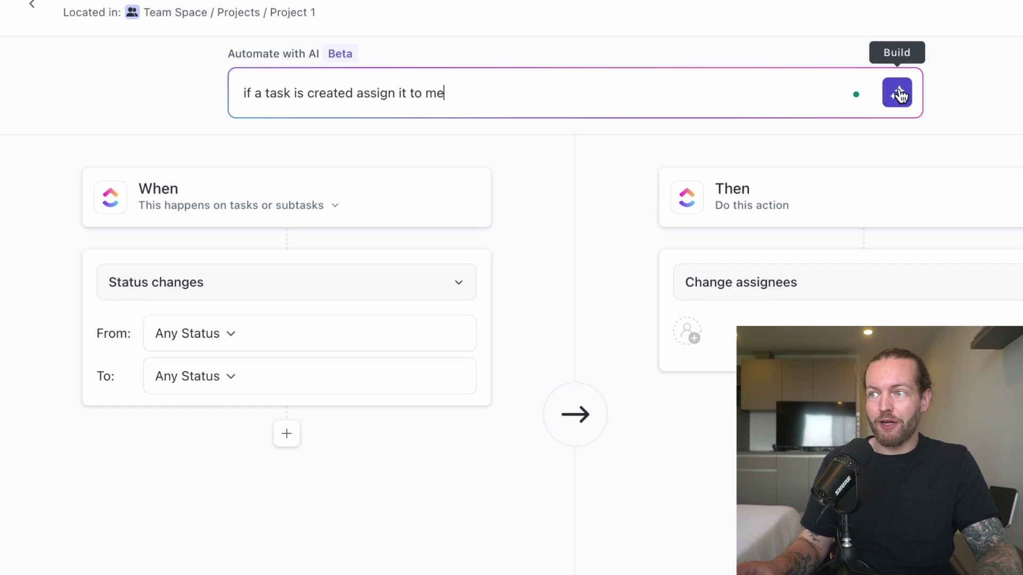
{"action": "left_click", "coordinate": [899, 95]}
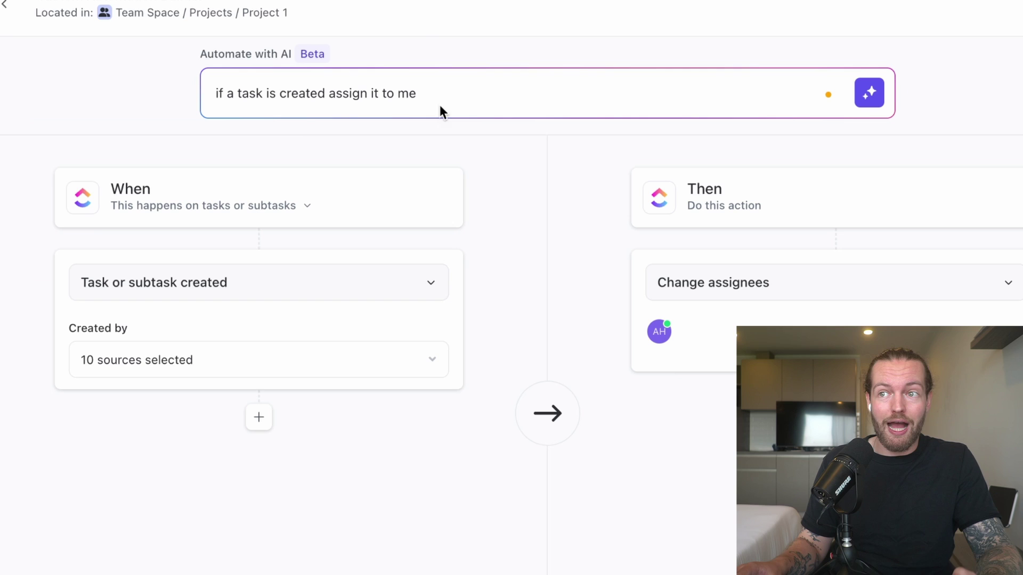
{"action": "triple_click", "coordinate": [452, 94]}
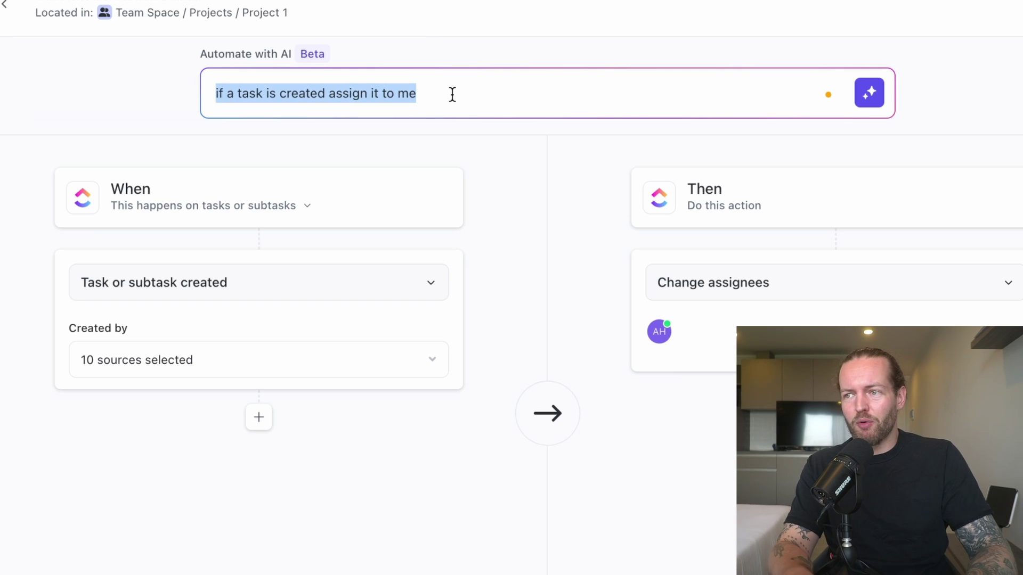
Step: Create a Due Date changes automation that sets the task status to IN PROGRESS
{"action": "type", "text": "if due date is assigned move to in progress"}
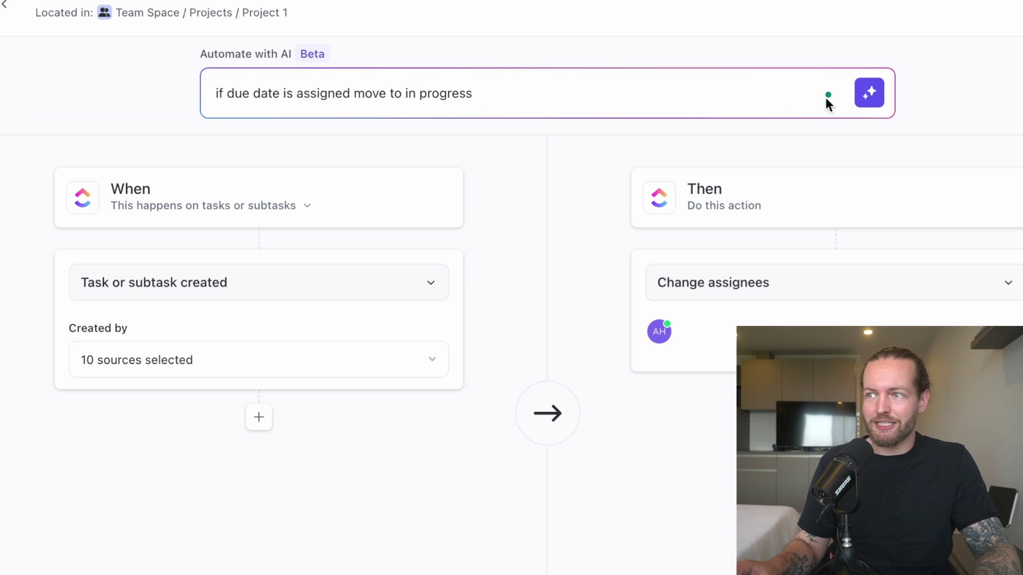
{"action": "left_click", "coordinate": [868, 94]}
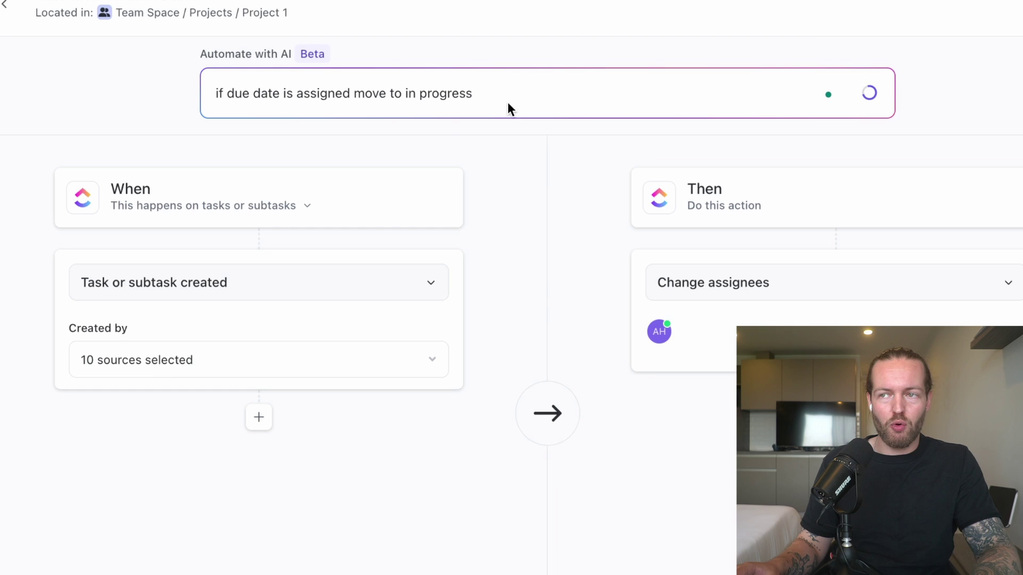
{"action": "left_click", "coordinate": [139, 284]}
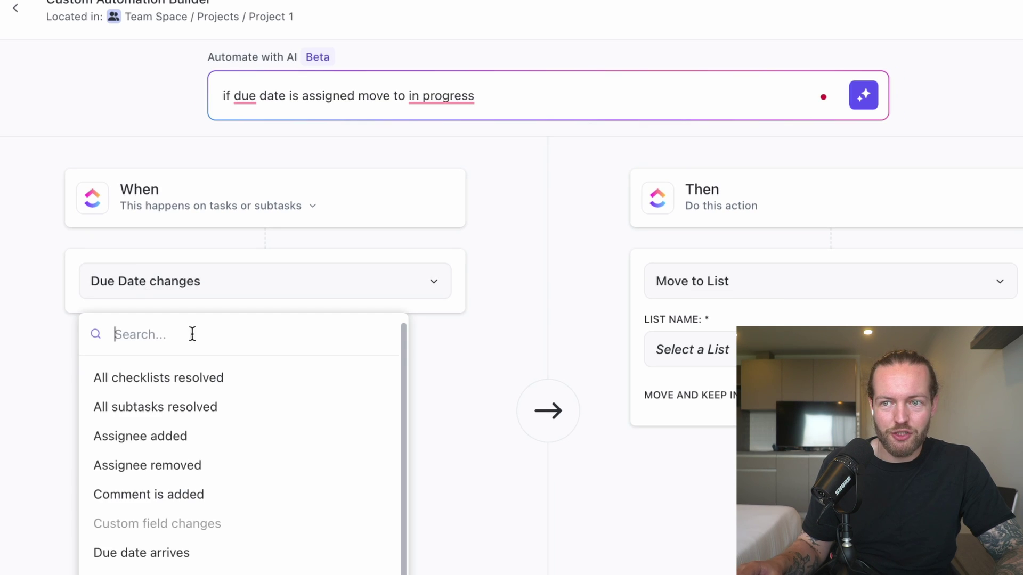
{"action": "left_click", "coordinate": [906, 294]}
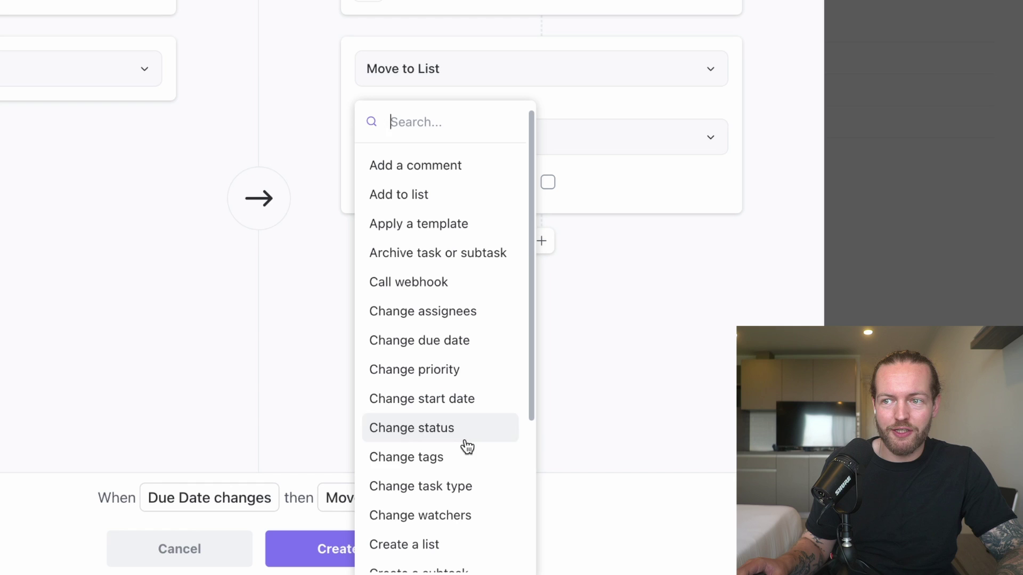
{"action": "scroll", "coordinate": [513, 351], "scroll_direction": "down", "scroll_amount": 3}
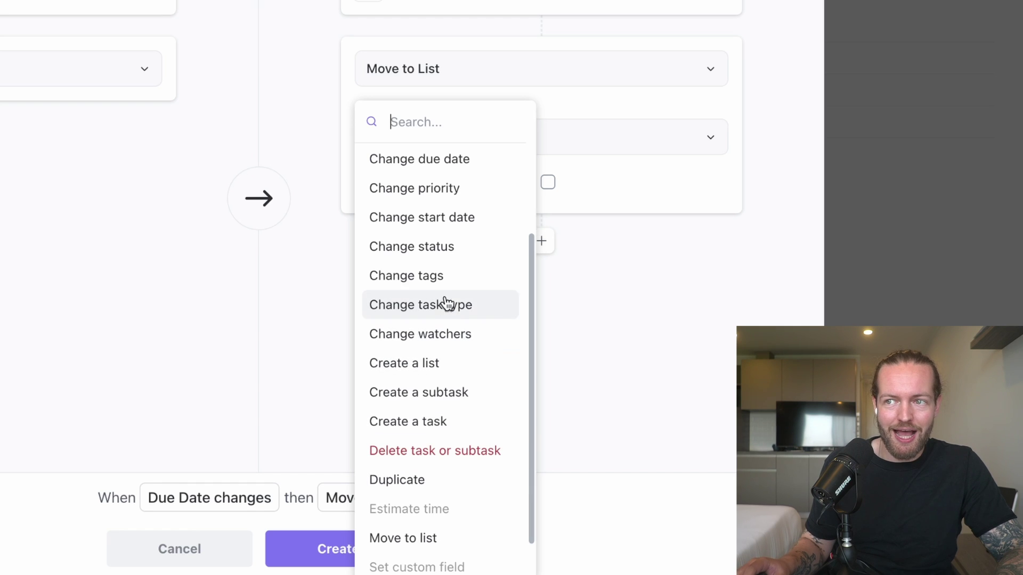
{"action": "left_click", "coordinate": [470, 261]}
{"action": "left_click", "coordinate": [443, 254]}
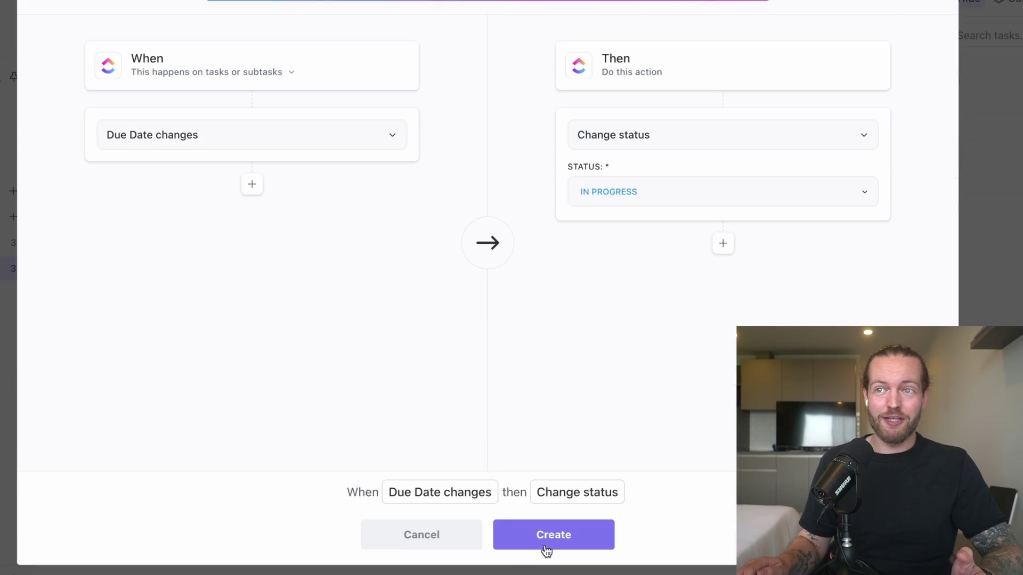
{"action": "left_click", "coordinate": [547, 548]}
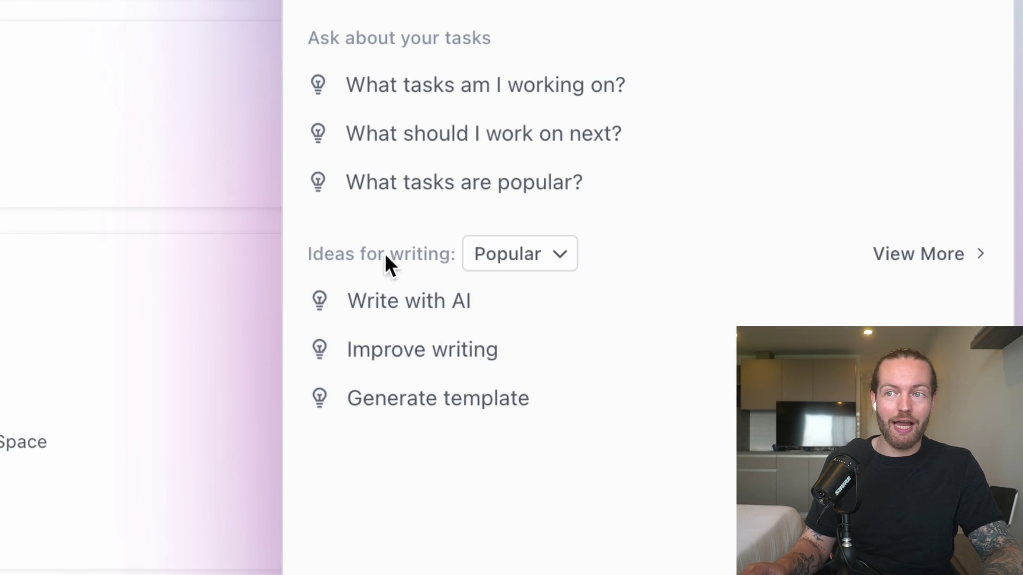
Step: Keep the Popular writing ideas and bring up the AI Generate template form
{"action": "left_click", "coordinate": [518, 256]}
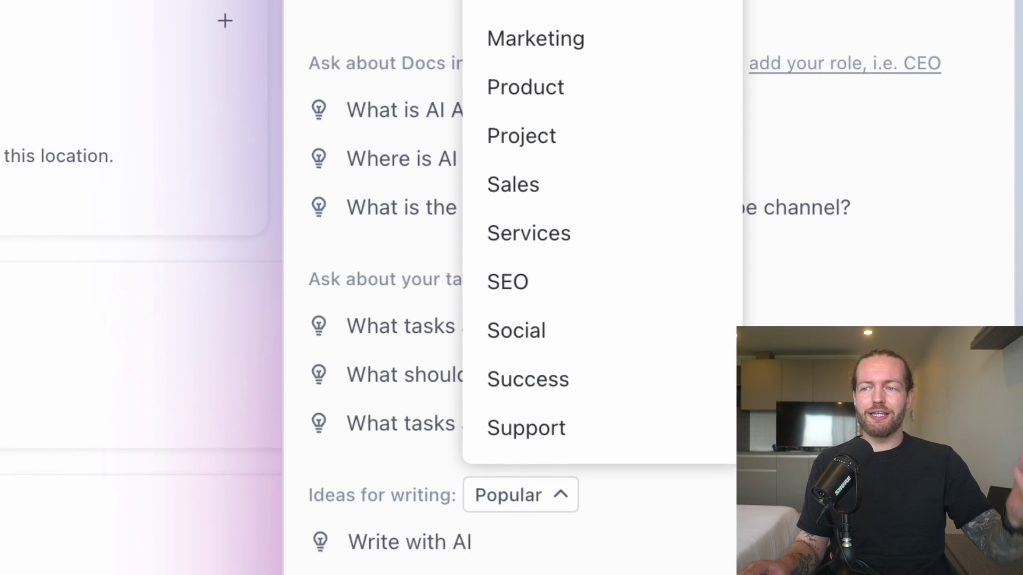
{"action": "left_click", "coordinate": [575, 118]}
{"action": "mouse_move", "coordinate": [620, 548]}
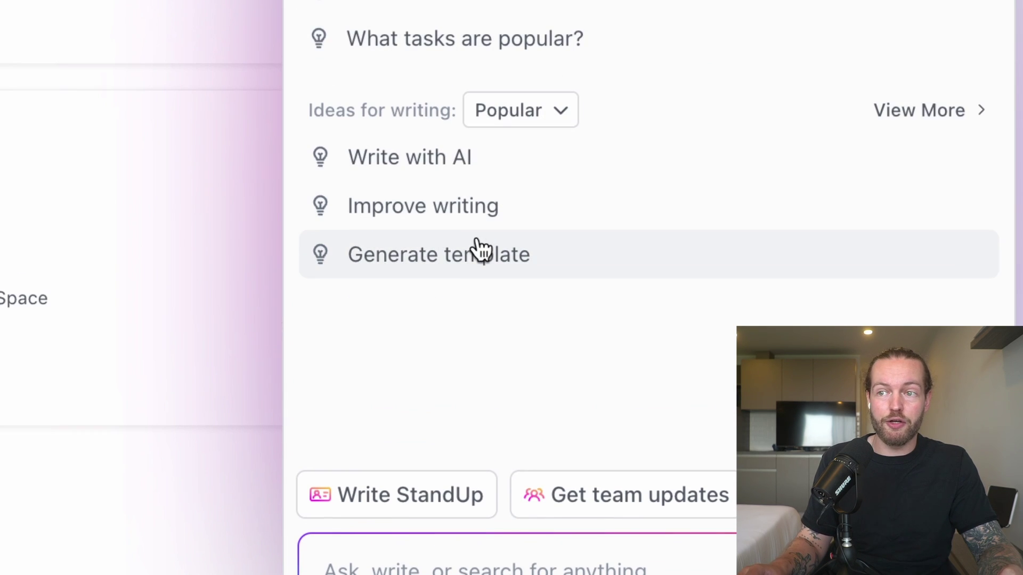
{"action": "left_click", "coordinate": [481, 253]}
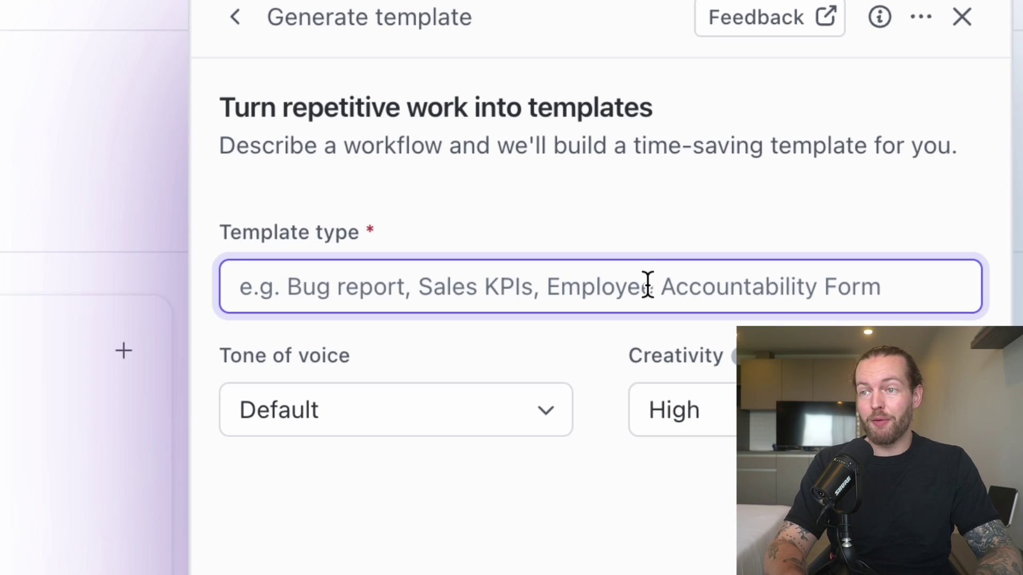
Step: Generate a template for 'Filming and publishing a video' at Medium creativity
{"action": "type", "text": "Filming and publishing a video"}
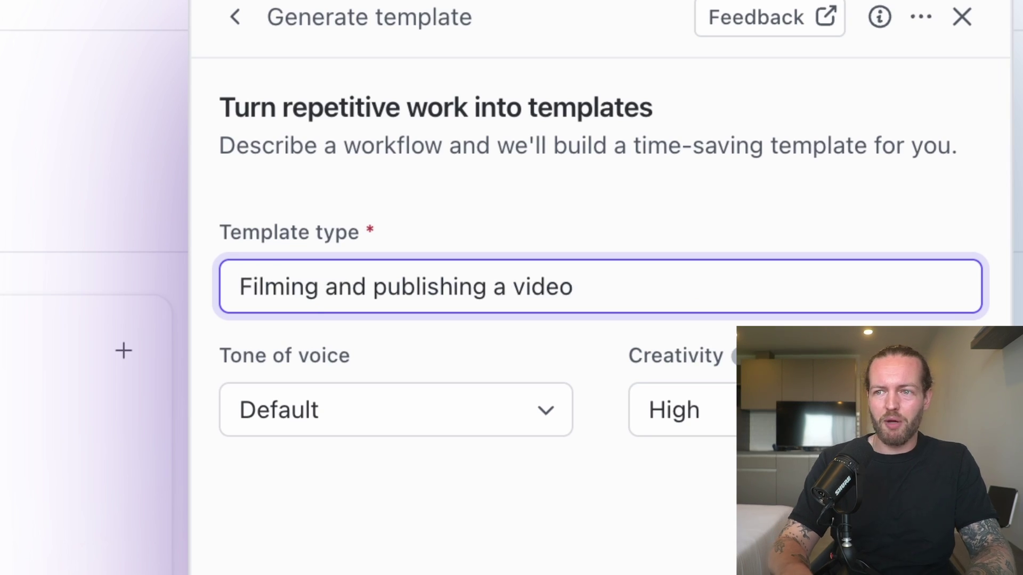
{"action": "left_click", "coordinate": [814, 296]}
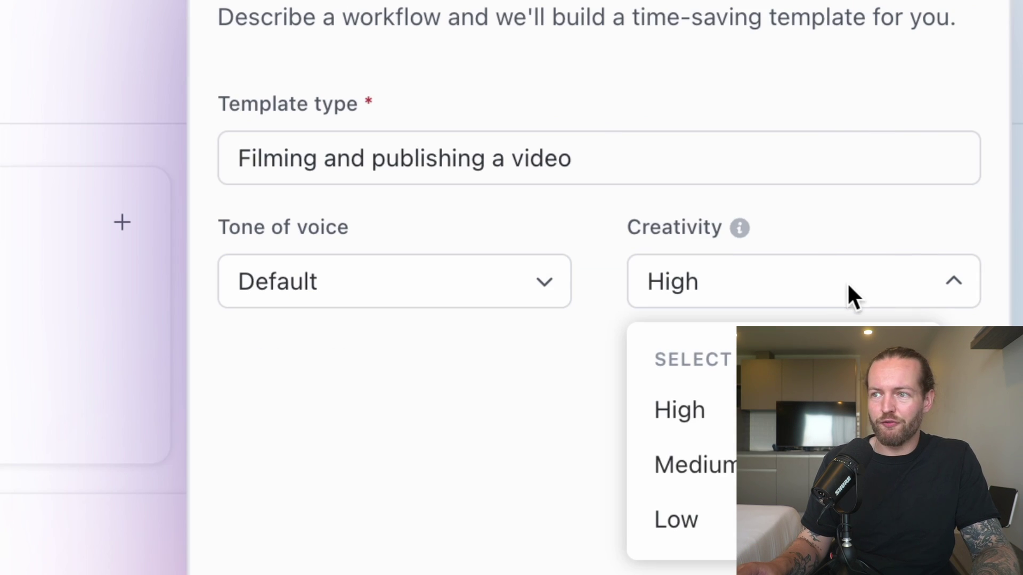
{"action": "left_click", "coordinate": [692, 464]}
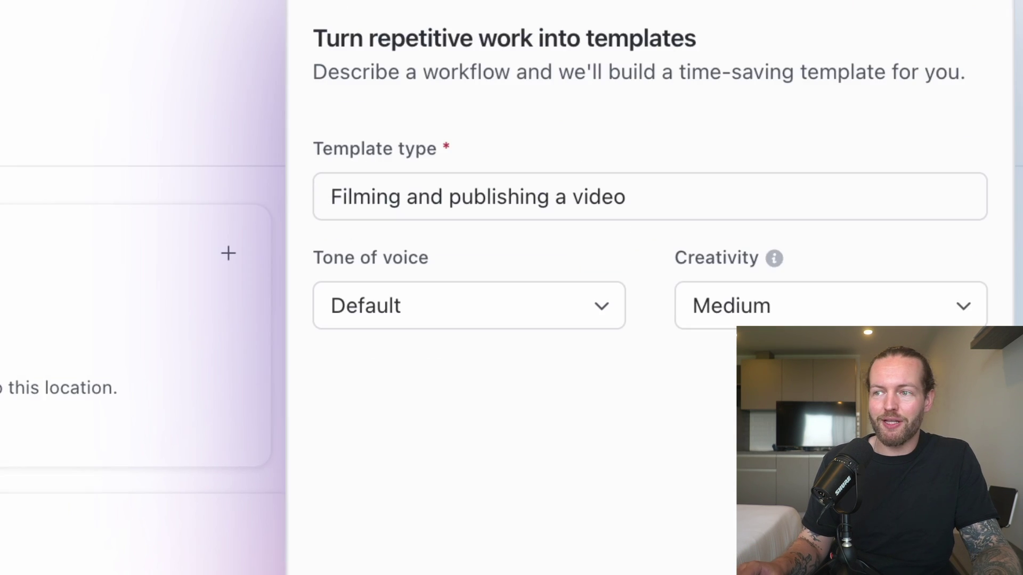
{"action": "key", "text": "Return"}
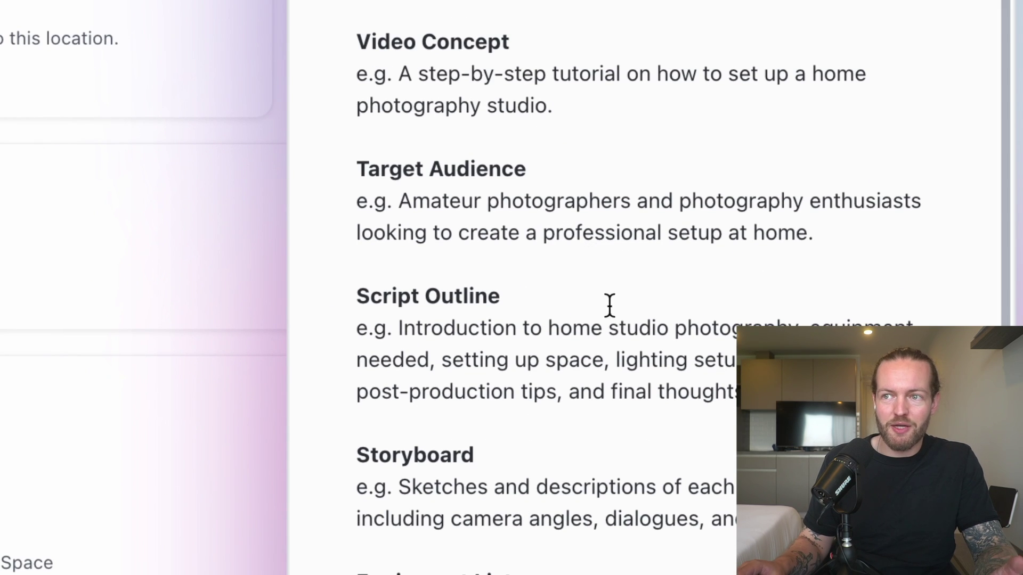
Step: Review the generated Pre-Production to Publishing template and select its text for copying
{"action": "scroll", "coordinate": [609, 305], "scroll_direction": "down", "scroll_amount": 10}
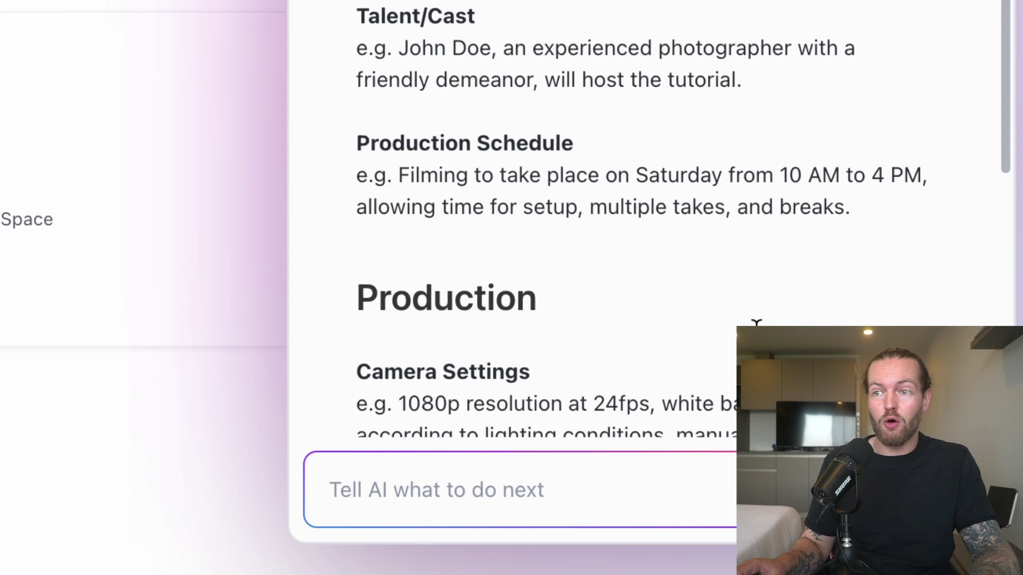
{"action": "scroll", "coordinate": [788, 178], "scroll_direction": "down", "scroll_amount": 15}
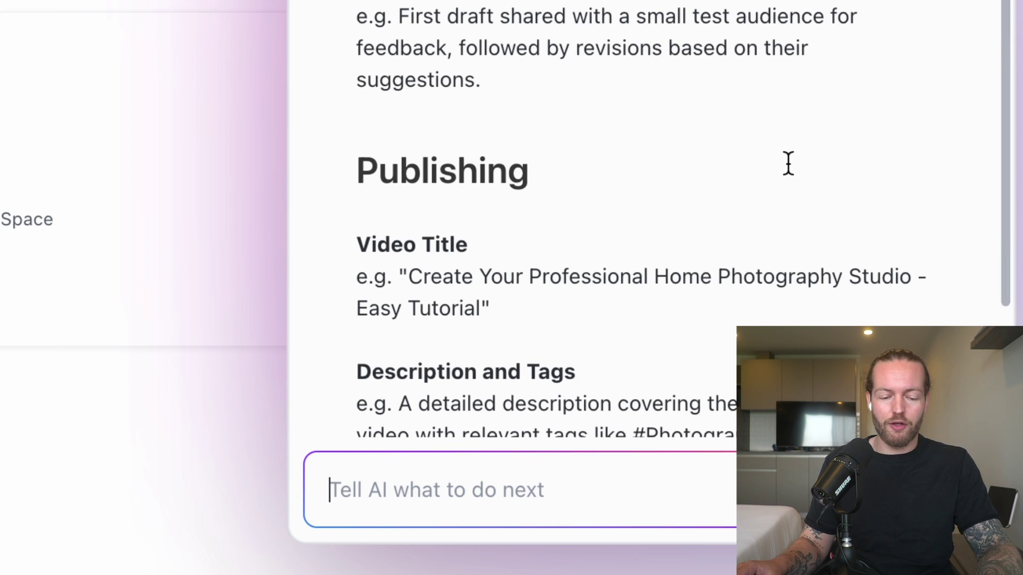
{"action": "scroll", "coordinate": [858, 242], "scroll_direction": "down", "scroll_amount": 10}
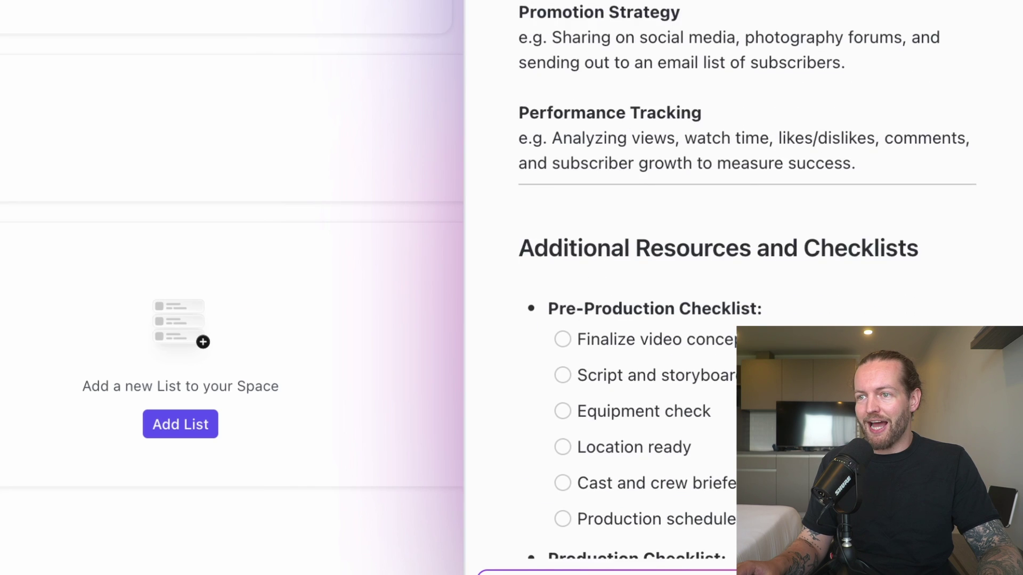
{"action": "scroll", "coordinate": [858, 242], "scroll_direction": "down", "scroll_amount": 5}
{"action": "scroll", "coordinate": [757, 115], "scroll_direction": "down", "scroll_amount": 5}
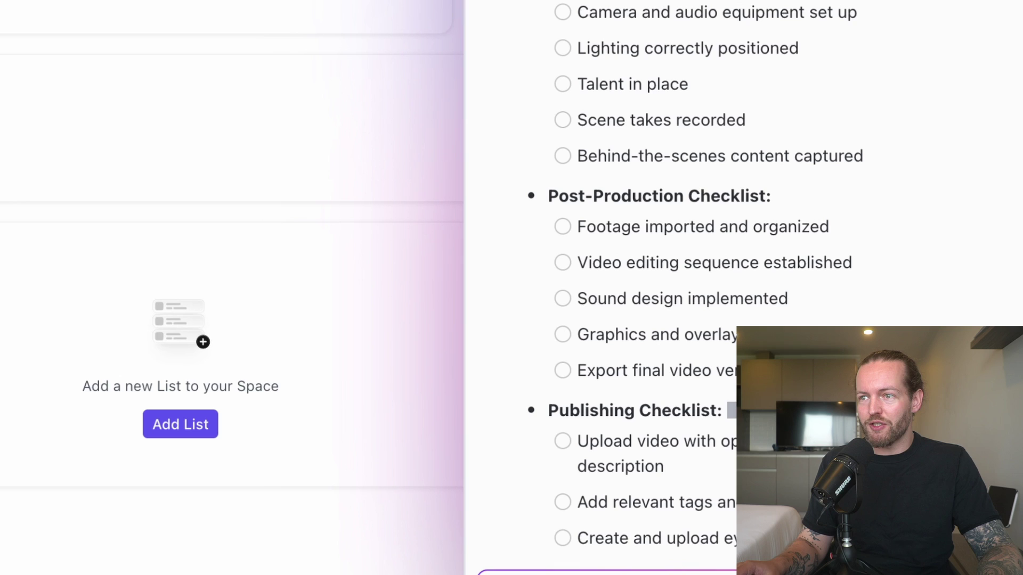
{"action": "scroll", "coordinate": [811, 240], "scroll_direction": "down", "scroll_amount": 2}
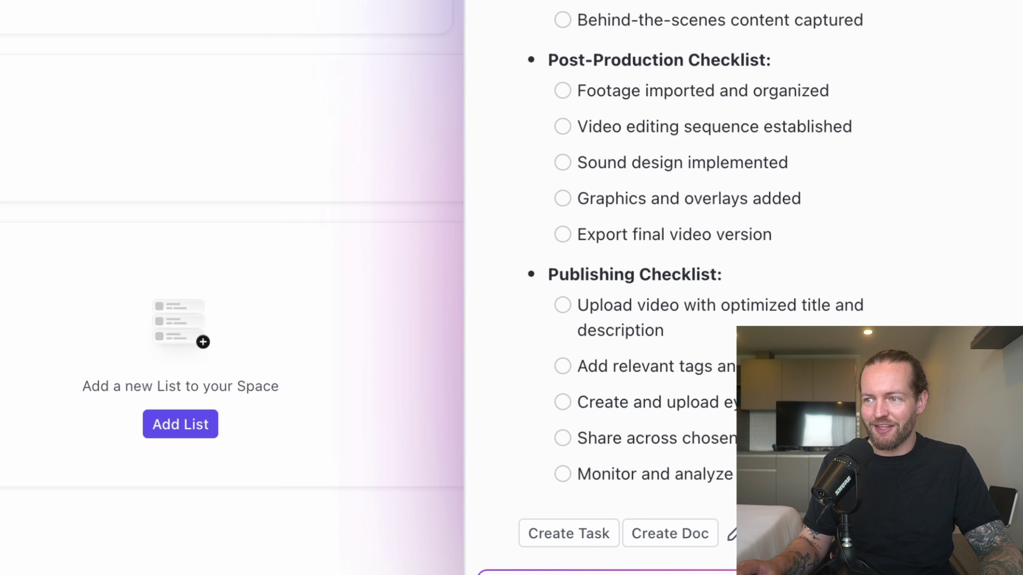
{"action": "left_click_drag", "start_coordinate": [733, 474], "coordinate": [524, 52]}
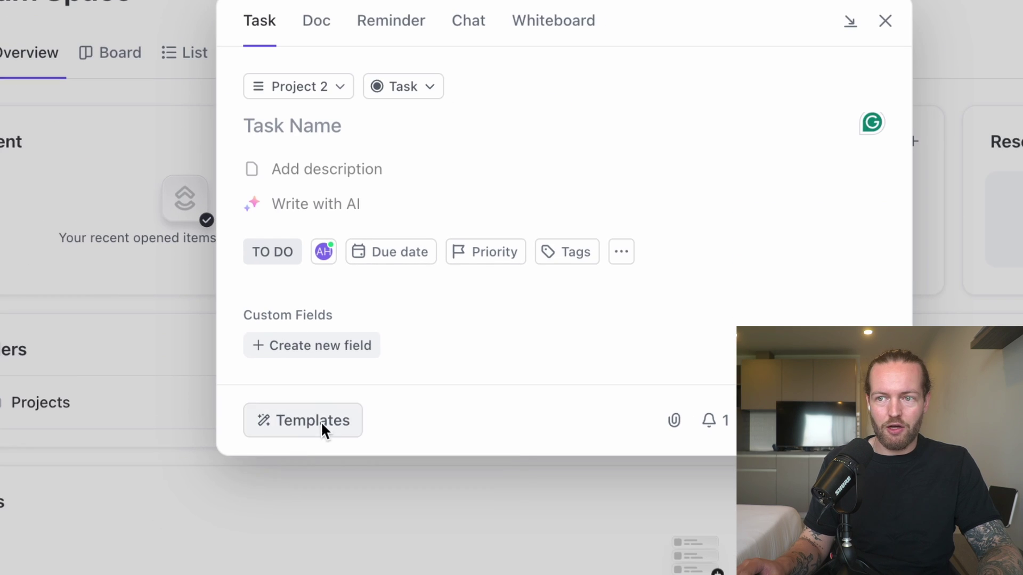
Step: Create a task named 'Ai Templa' and paste the video template into its description
{"action": "left_click", "coordinate": [322, 427]}
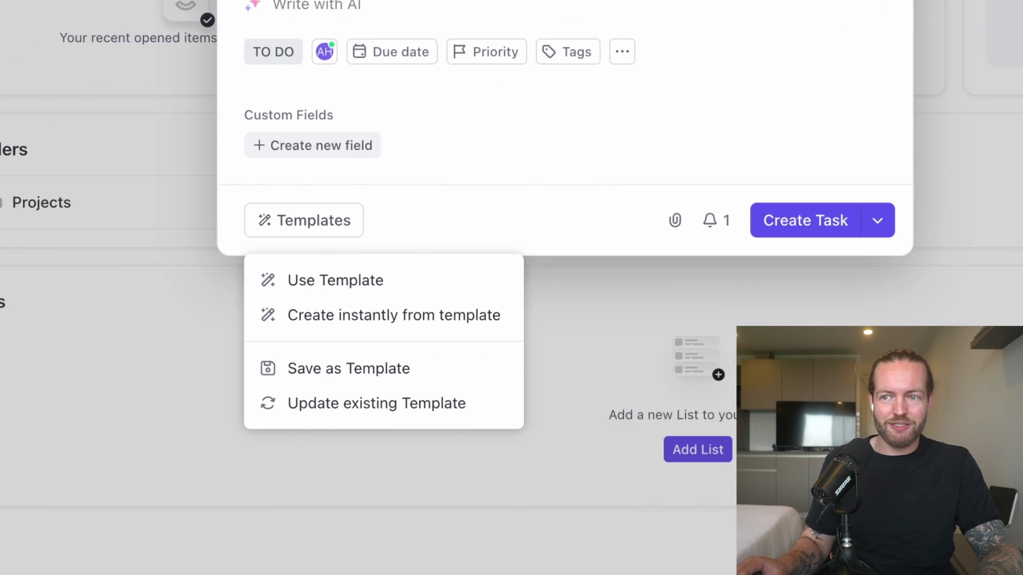
{"action": "type", "text": "Ai "}
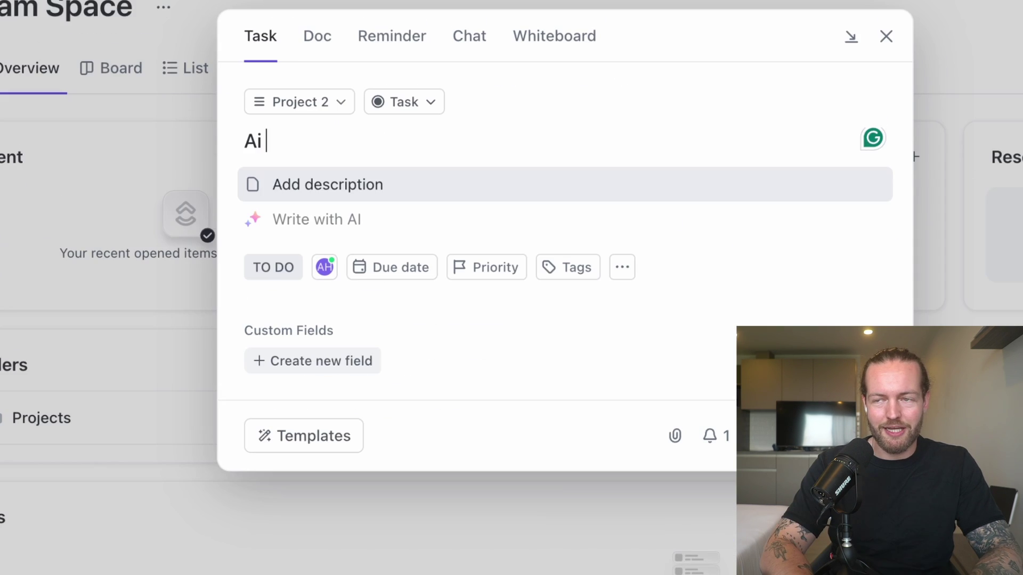
{"action": "type", "text": "Templa"}
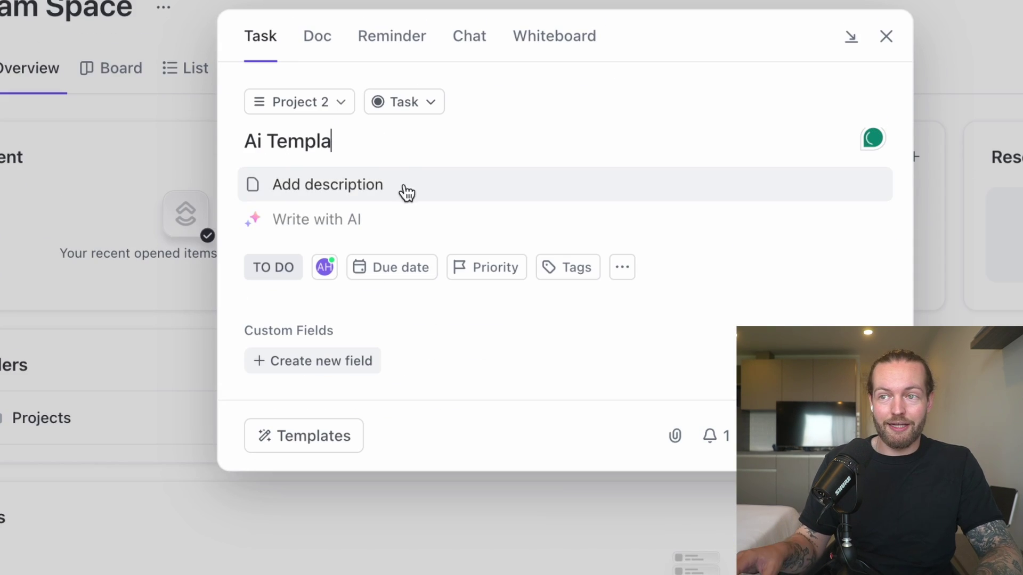
{"action": "left_click", "coordinate": [408, 184]}
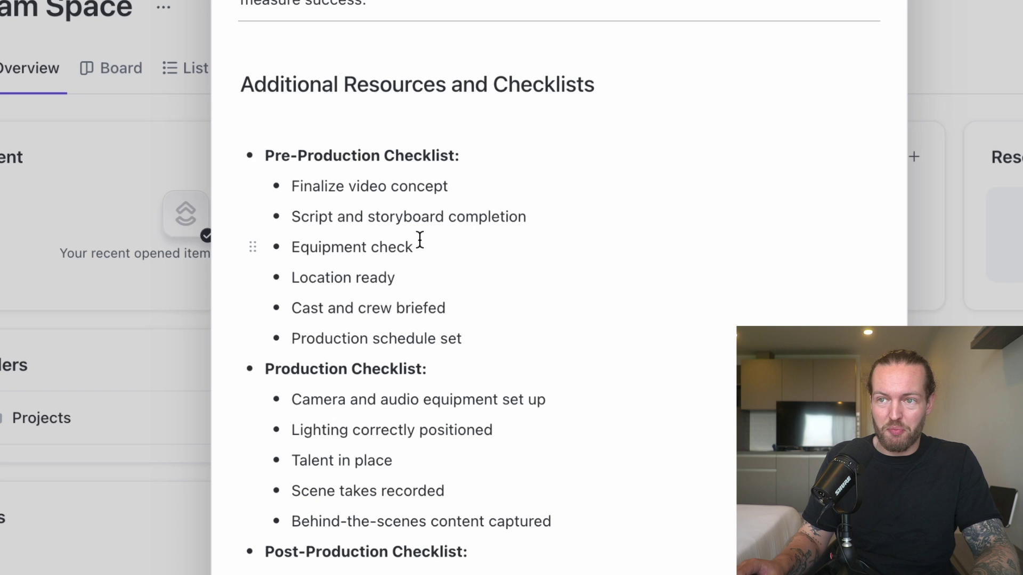
{"action": "scroll", "coordinate": [584, 315], "scroll_direction": "down", "scroll_amount": 11}
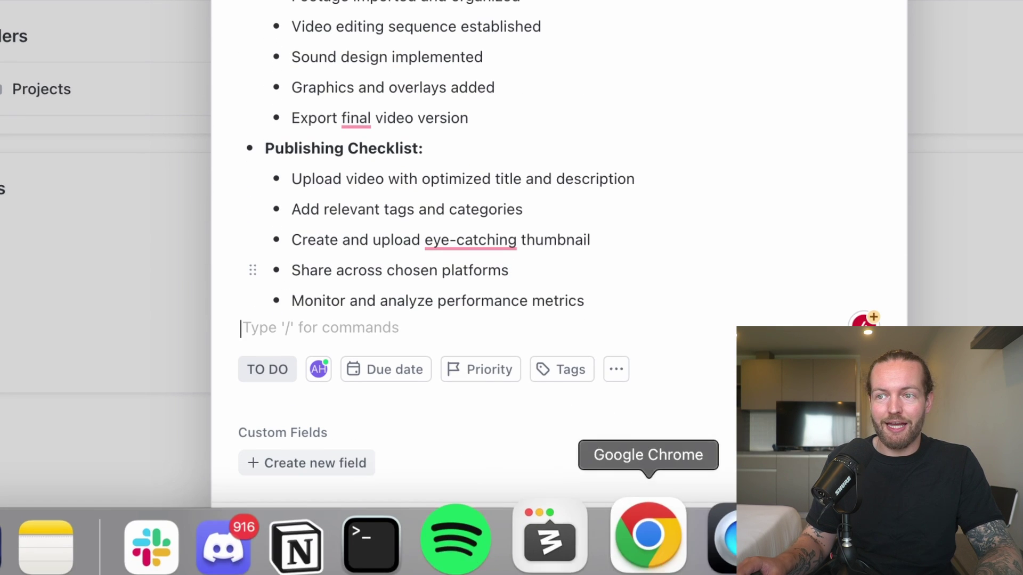
Step: Save the task as a template named 'Film Video'
{"action": "left_click", "coordinate": [301, 540]}
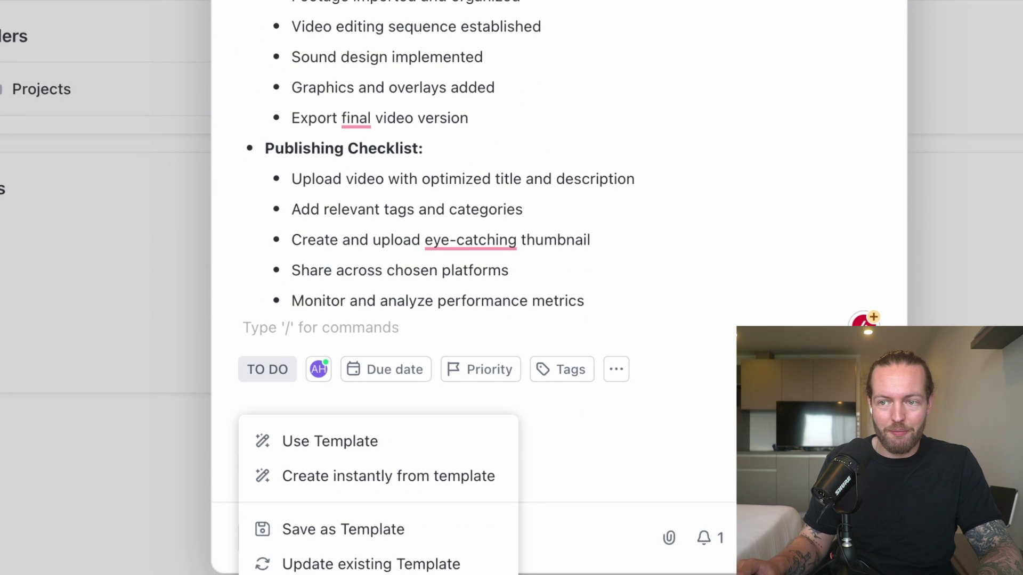
{"action": "left_click", "coordinate": [343, 529]}
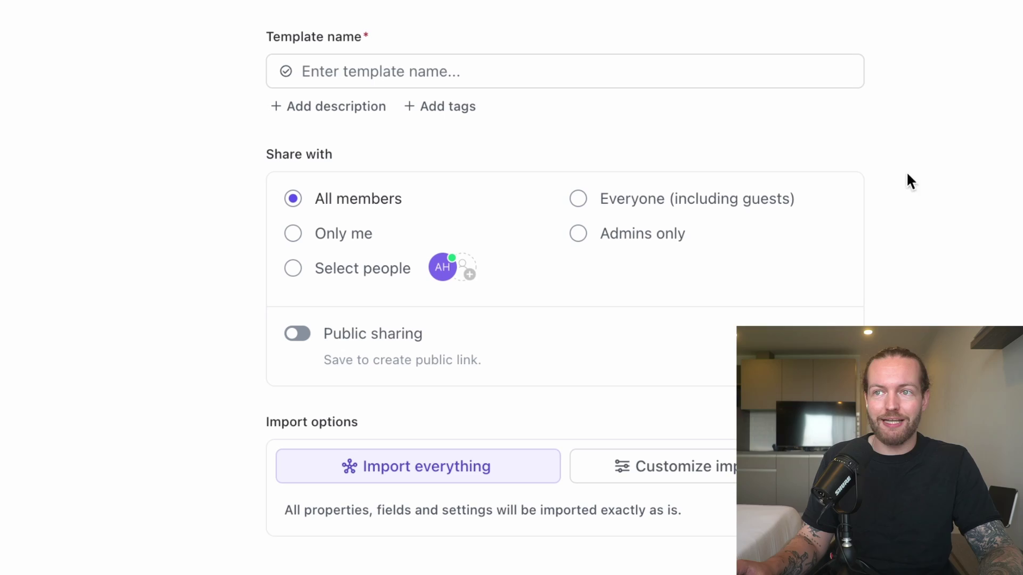
{"action": "left_click", "coordinate": [640, 72]}
{"action": "type", "text": "Film Video"}
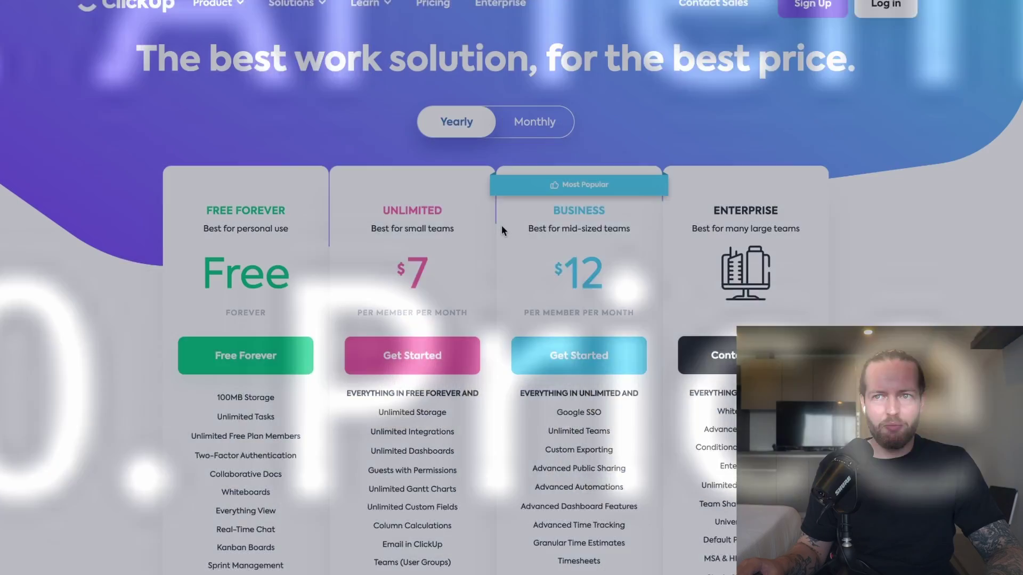
Step: Switch the pricing page to Monthly billing, showing Unlimited at $10 and Business at $19
{"action": "scroll", "coordinate": [501, 225], "scroll_direction": "down", "scroll_amount": 2}
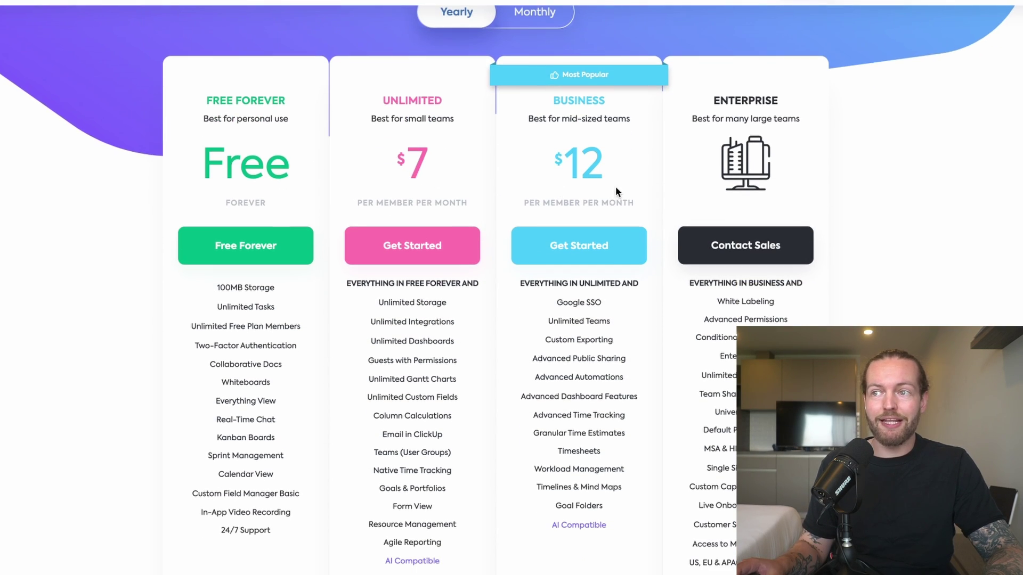
{"action": "scroll", "coordinate": [657, 202], "scroll_direction": "up", "scroll_amount": 1}
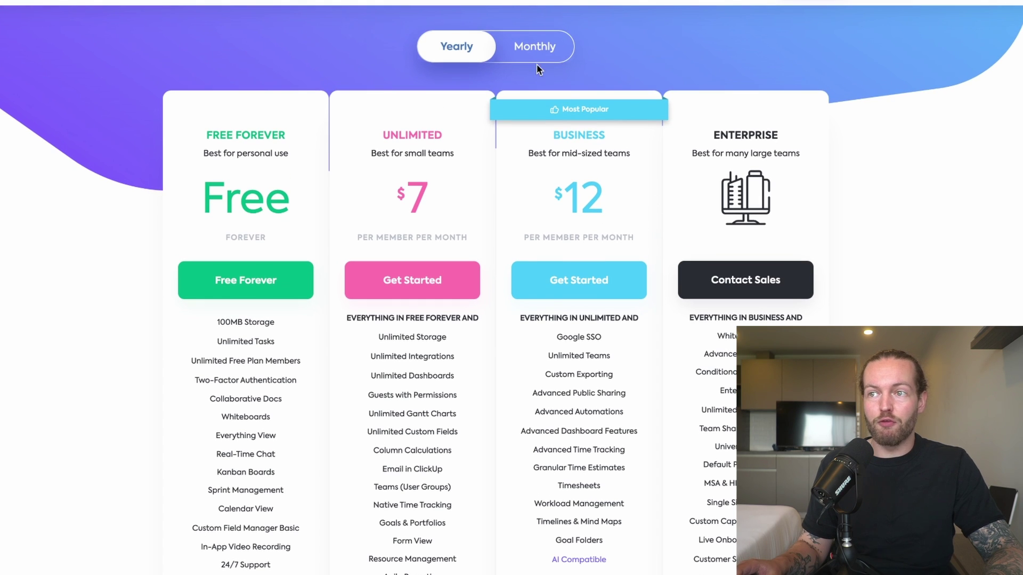
{"action": "left_click", "coordinate": [533, 47]}
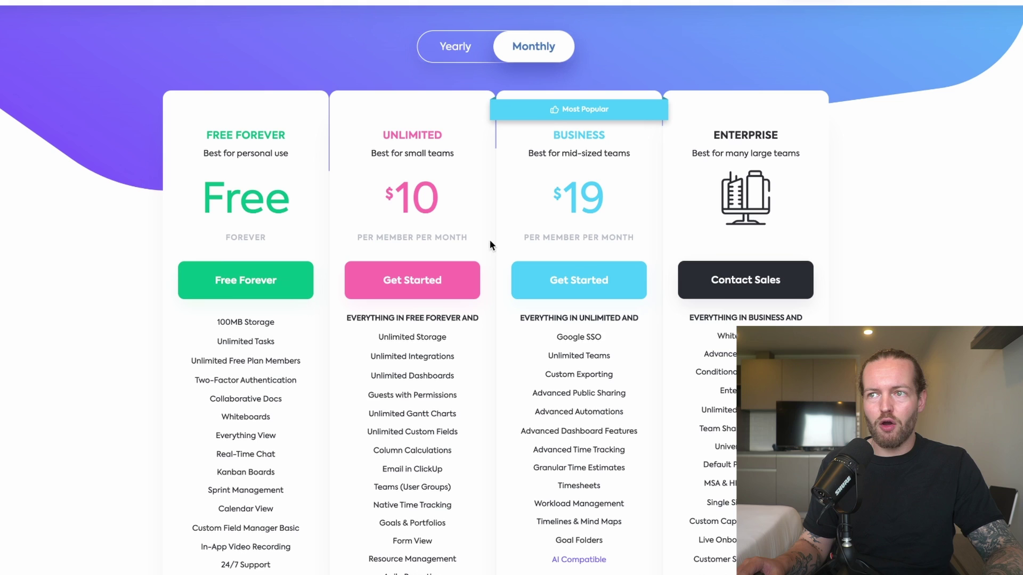
{"action": "scroll", "coordinate": [497, 323], "scroll_direction": "down", "scroll_amount": 1}
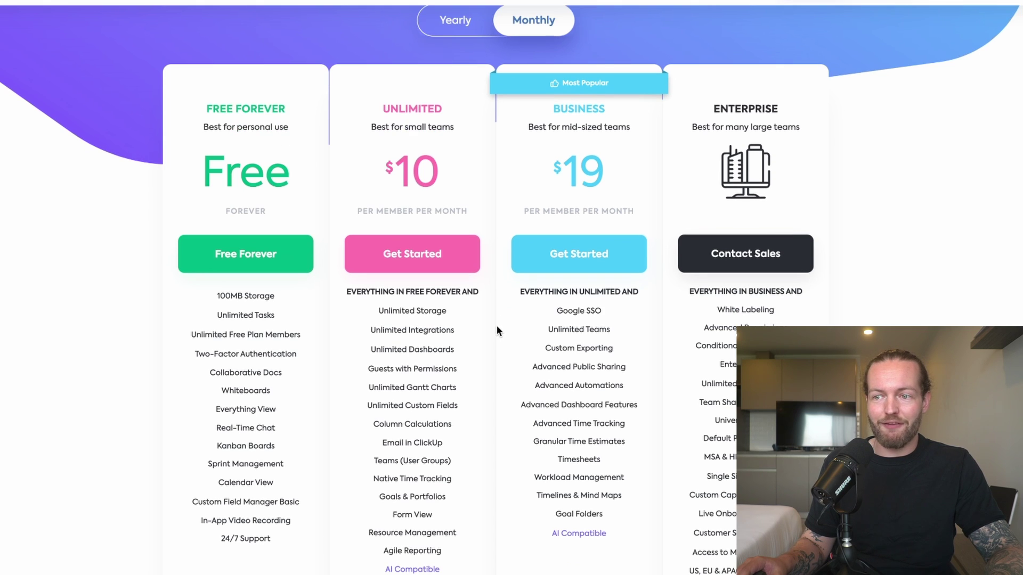
Step: Switch back to Yearly billing, showing Unlimited at $7 and Business at $12
{"action": "left_click", "coordinate": [457, 21]}
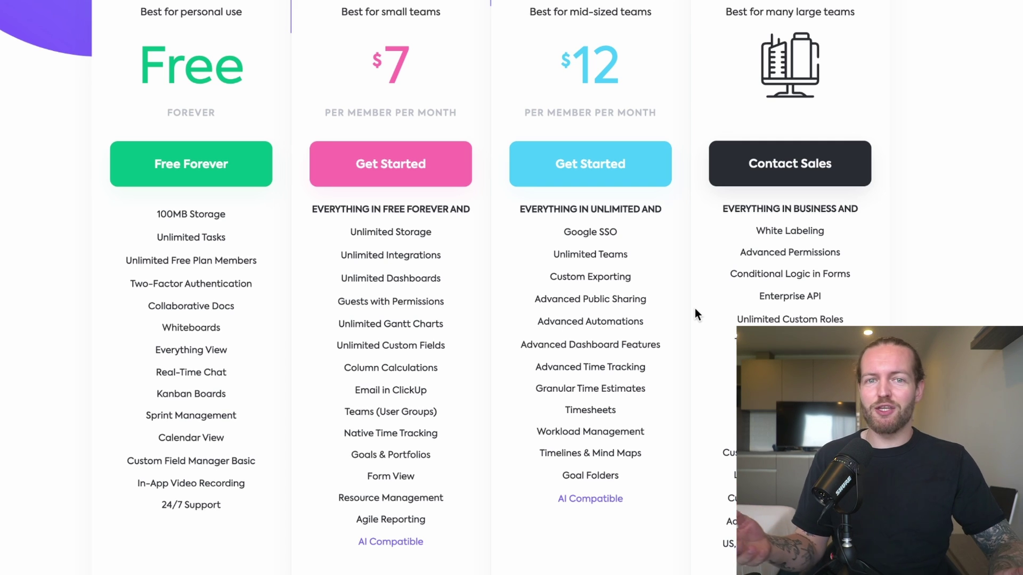
{"action": "scroll", "coordinate": [516, 348], "scroll_direction": "up", "scroll_amount": 2}
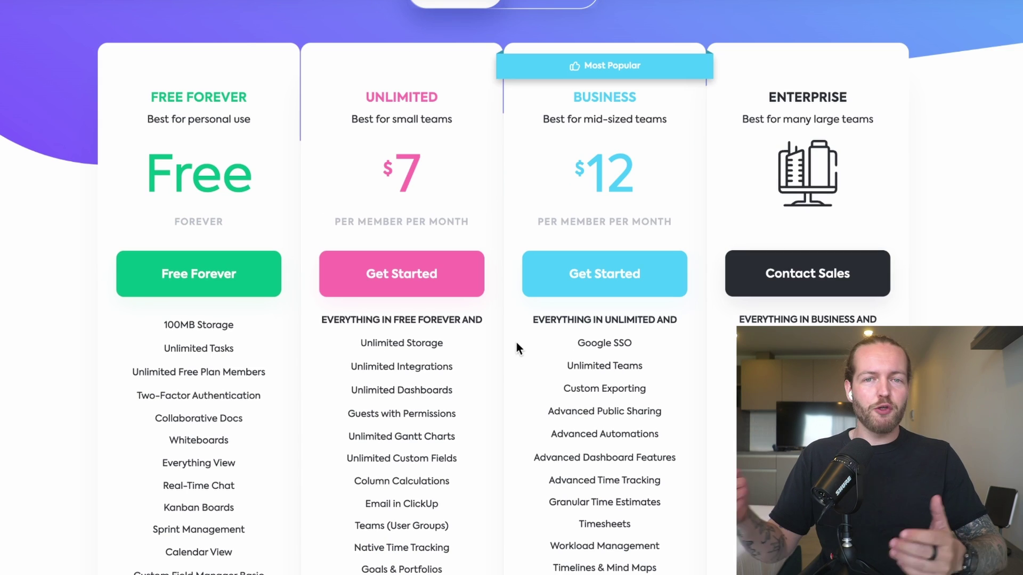